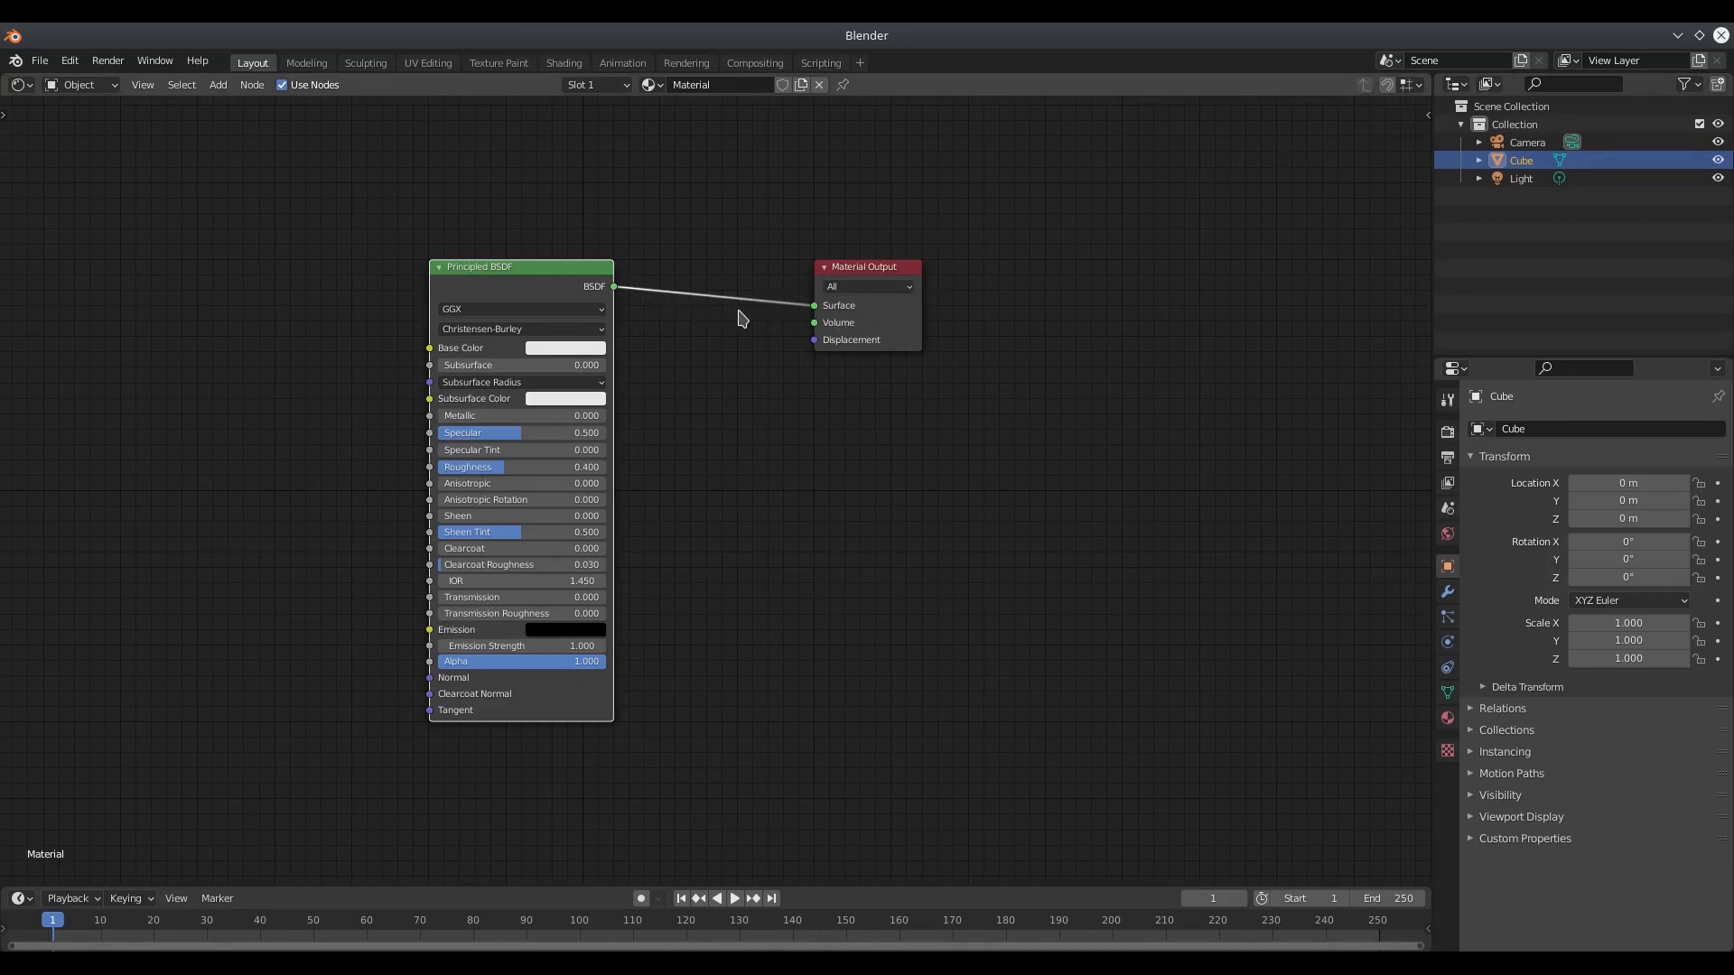
Move the Principled BSDF and Material Output nodes farther apart in the shader graph.
left_click_drag(553, 287, 462, 224)
left_click_drag(856, 282, 948, 289)
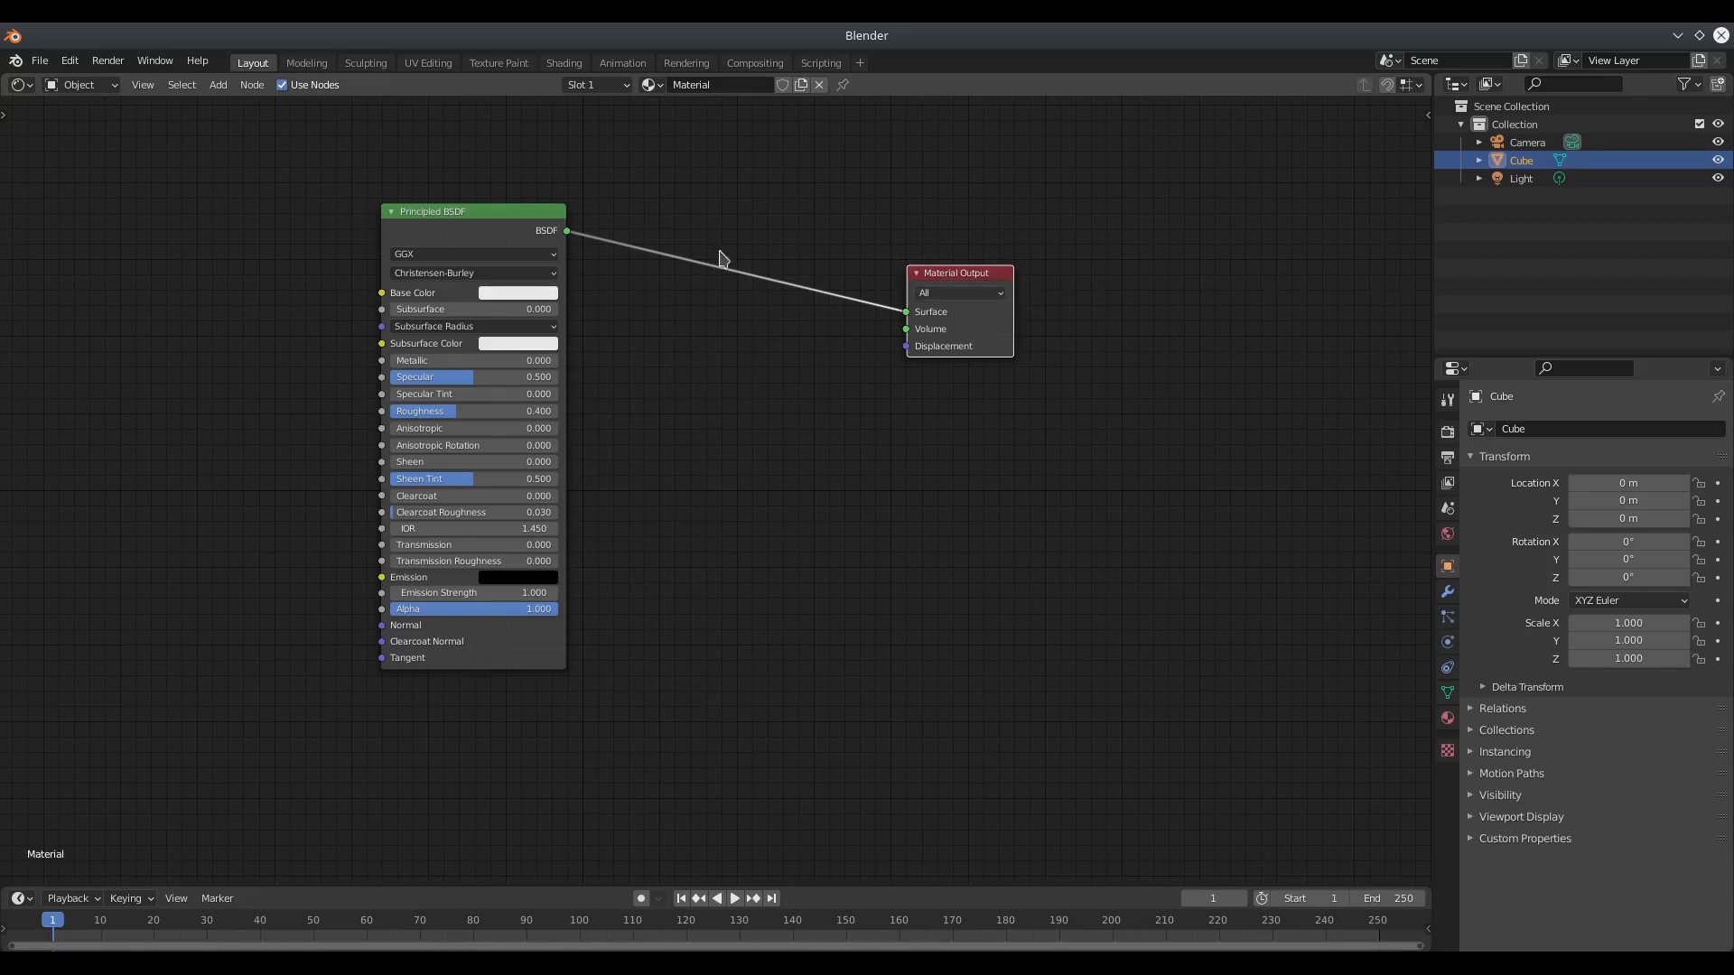
left_click_drag(524, 230, 477, 237)
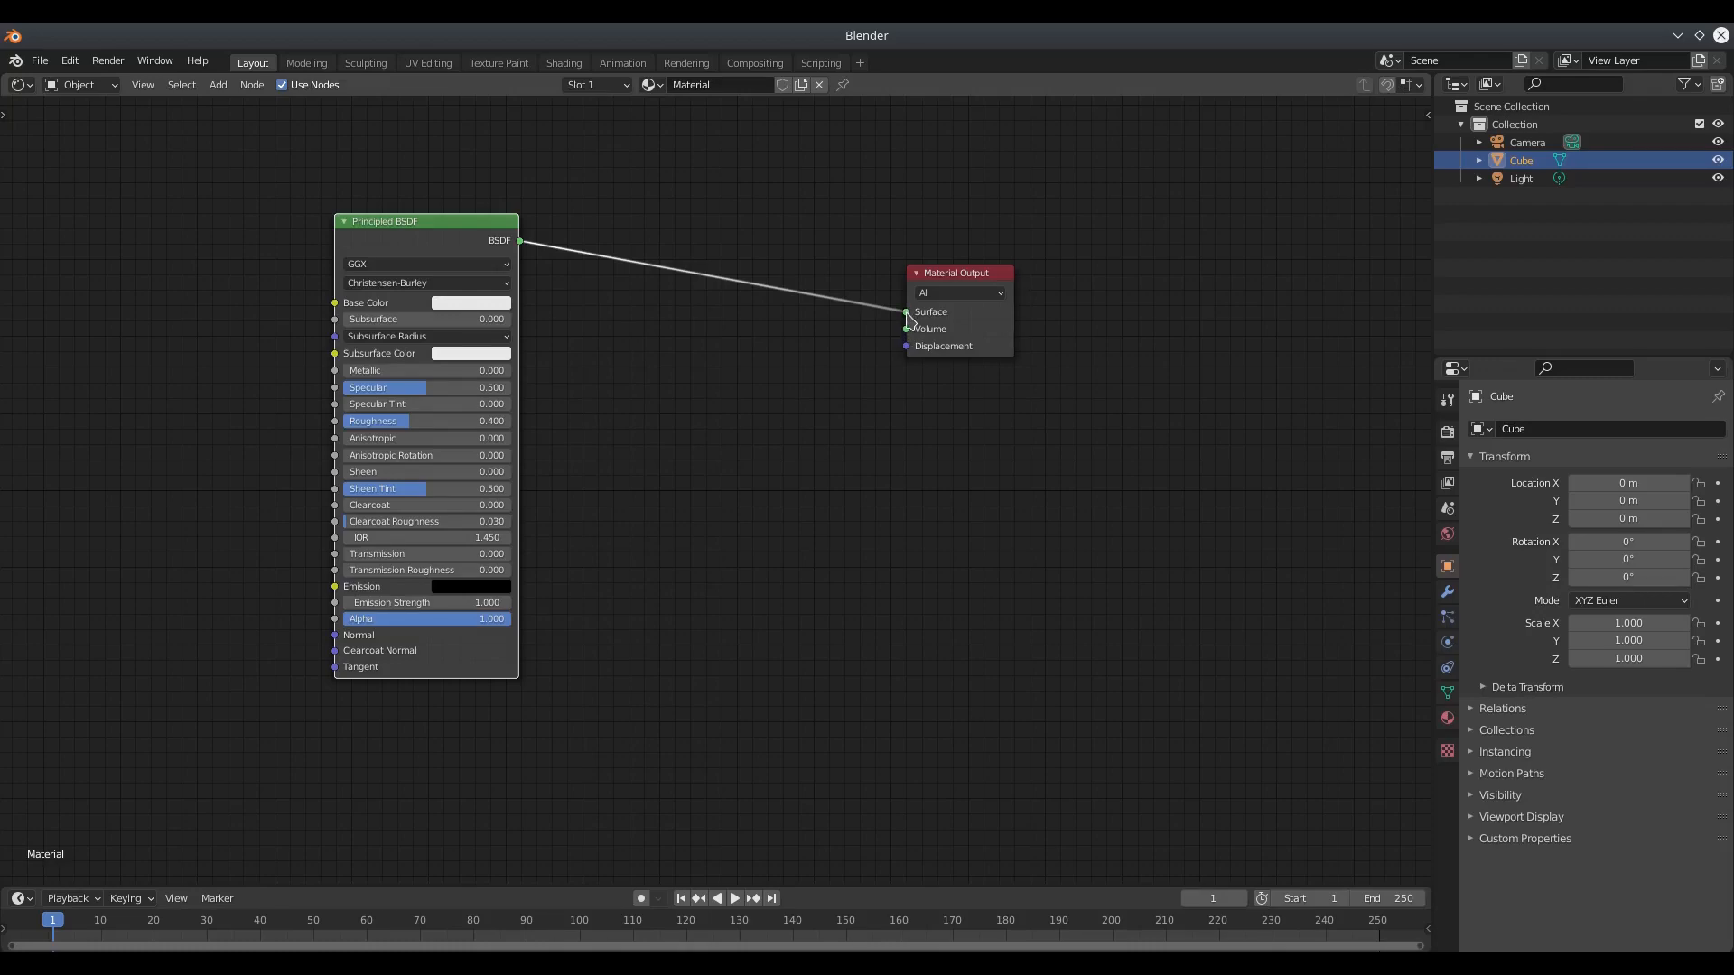
Break the link between BSDF and the Surface input by detaching and then by cutting, reconnecting it each time.
left_click_drag(907, 312, 632, 307)
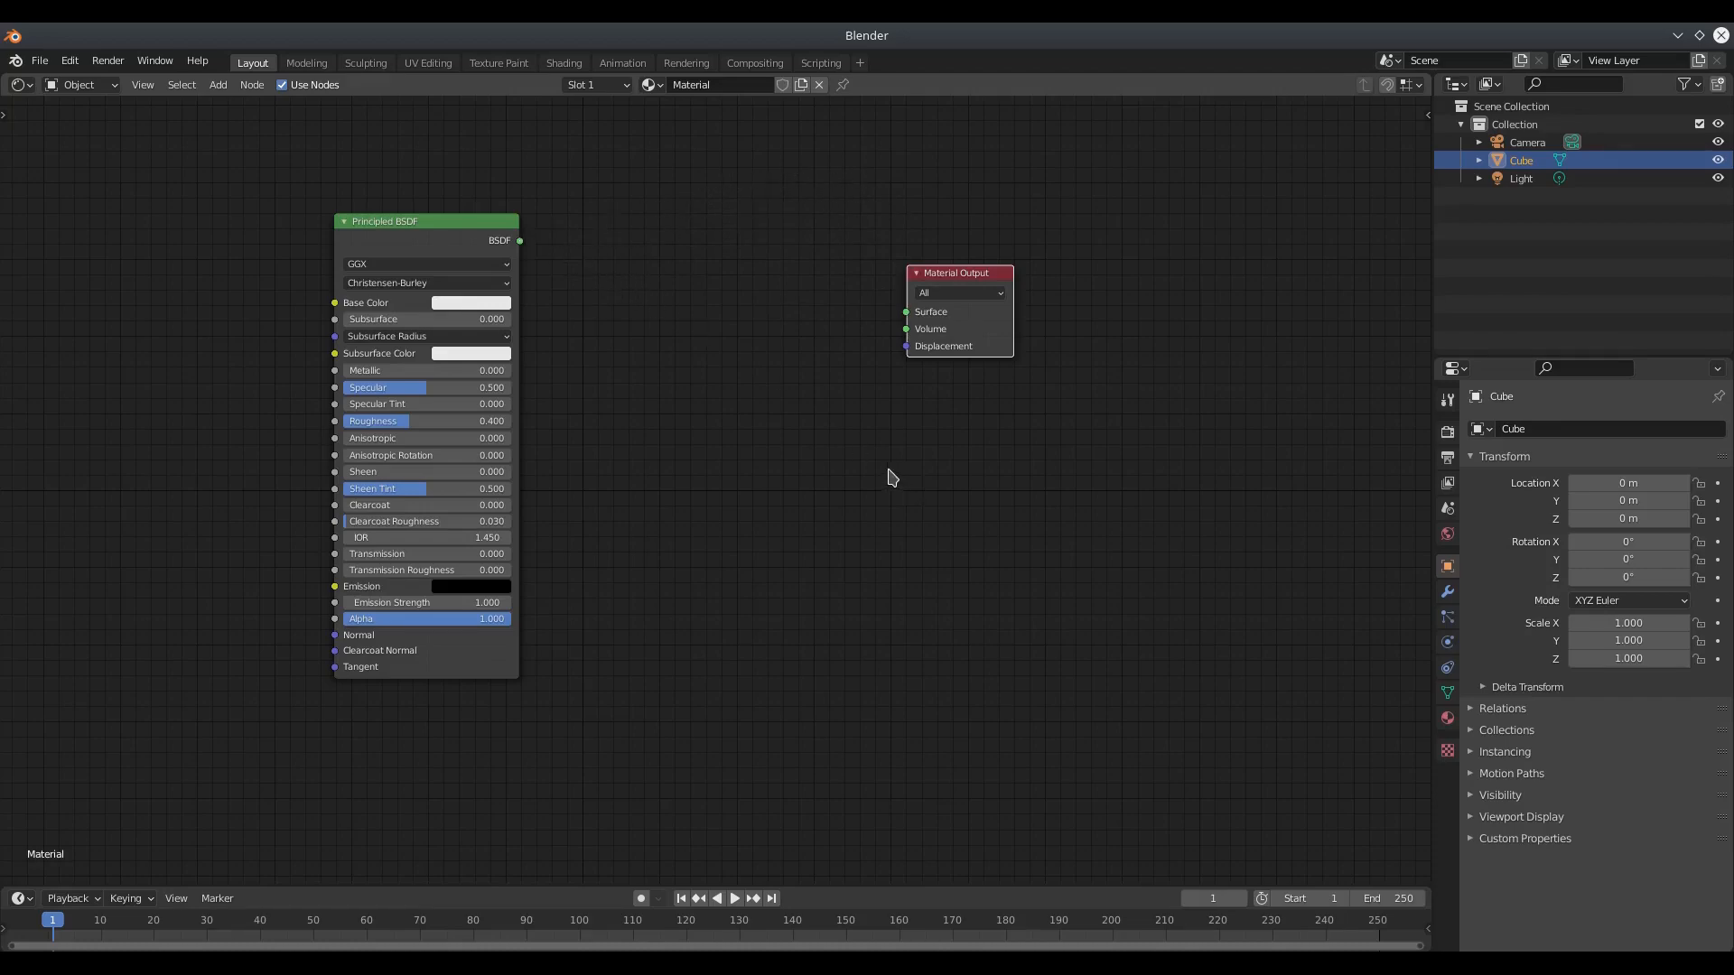
left_click_drag(521, 243, 906, 311)
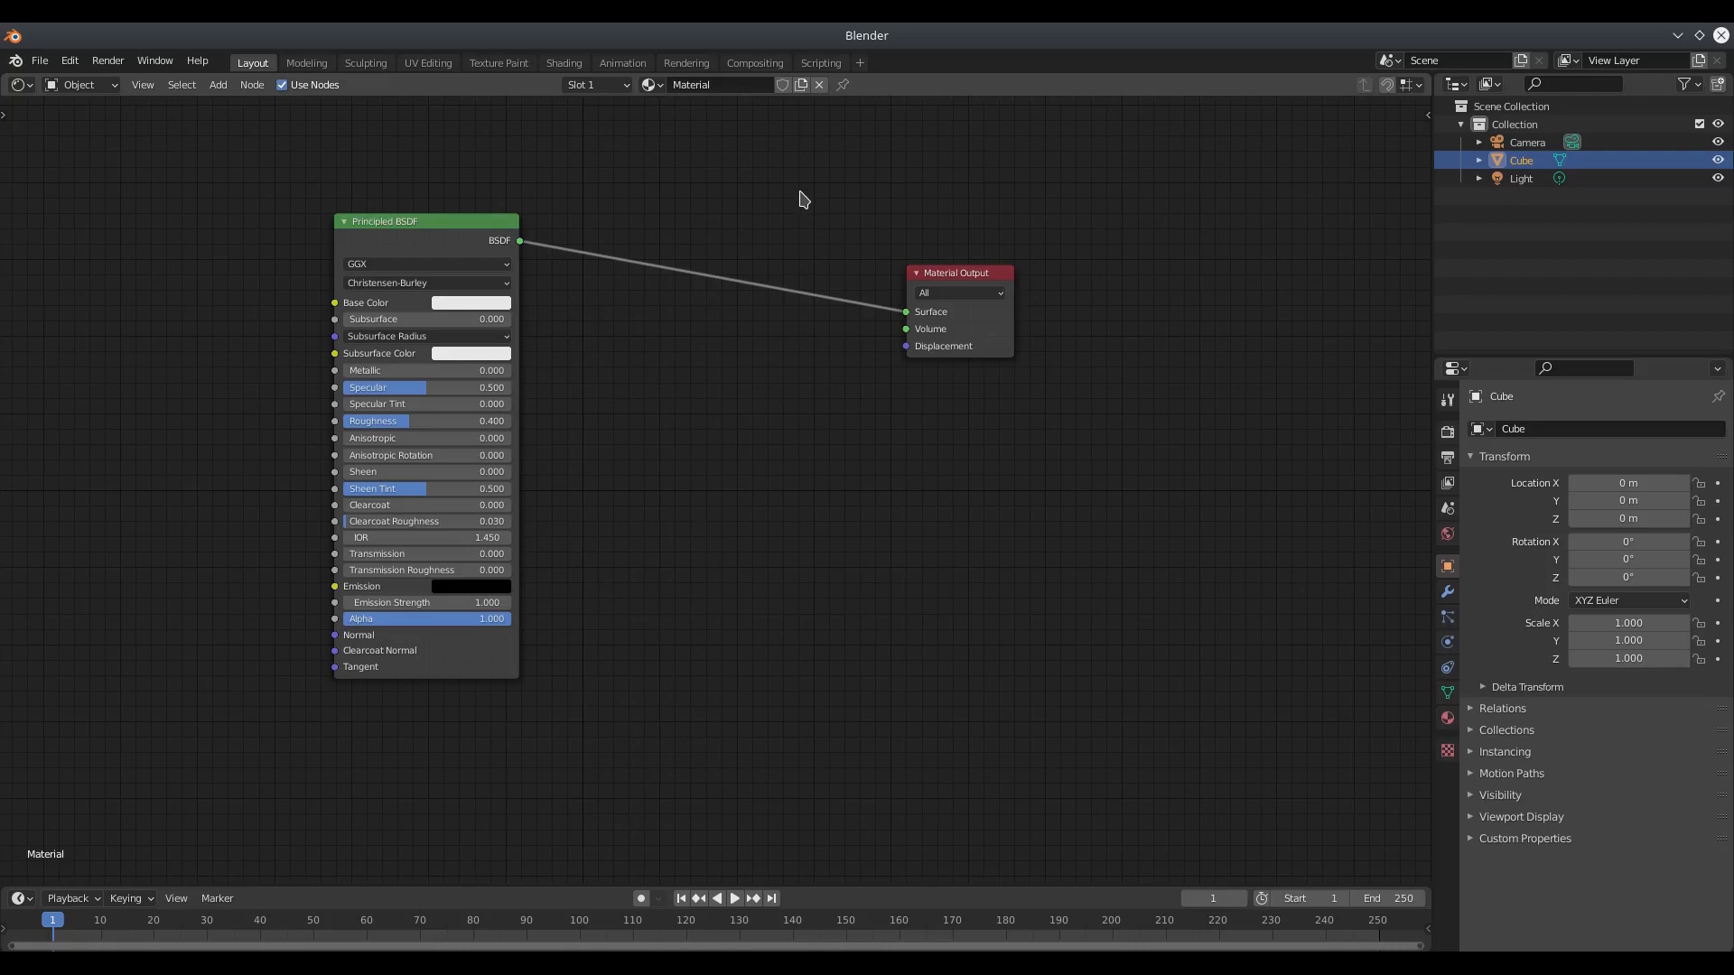
right_click_drag(775, 269, 748, 352, "ctrl")
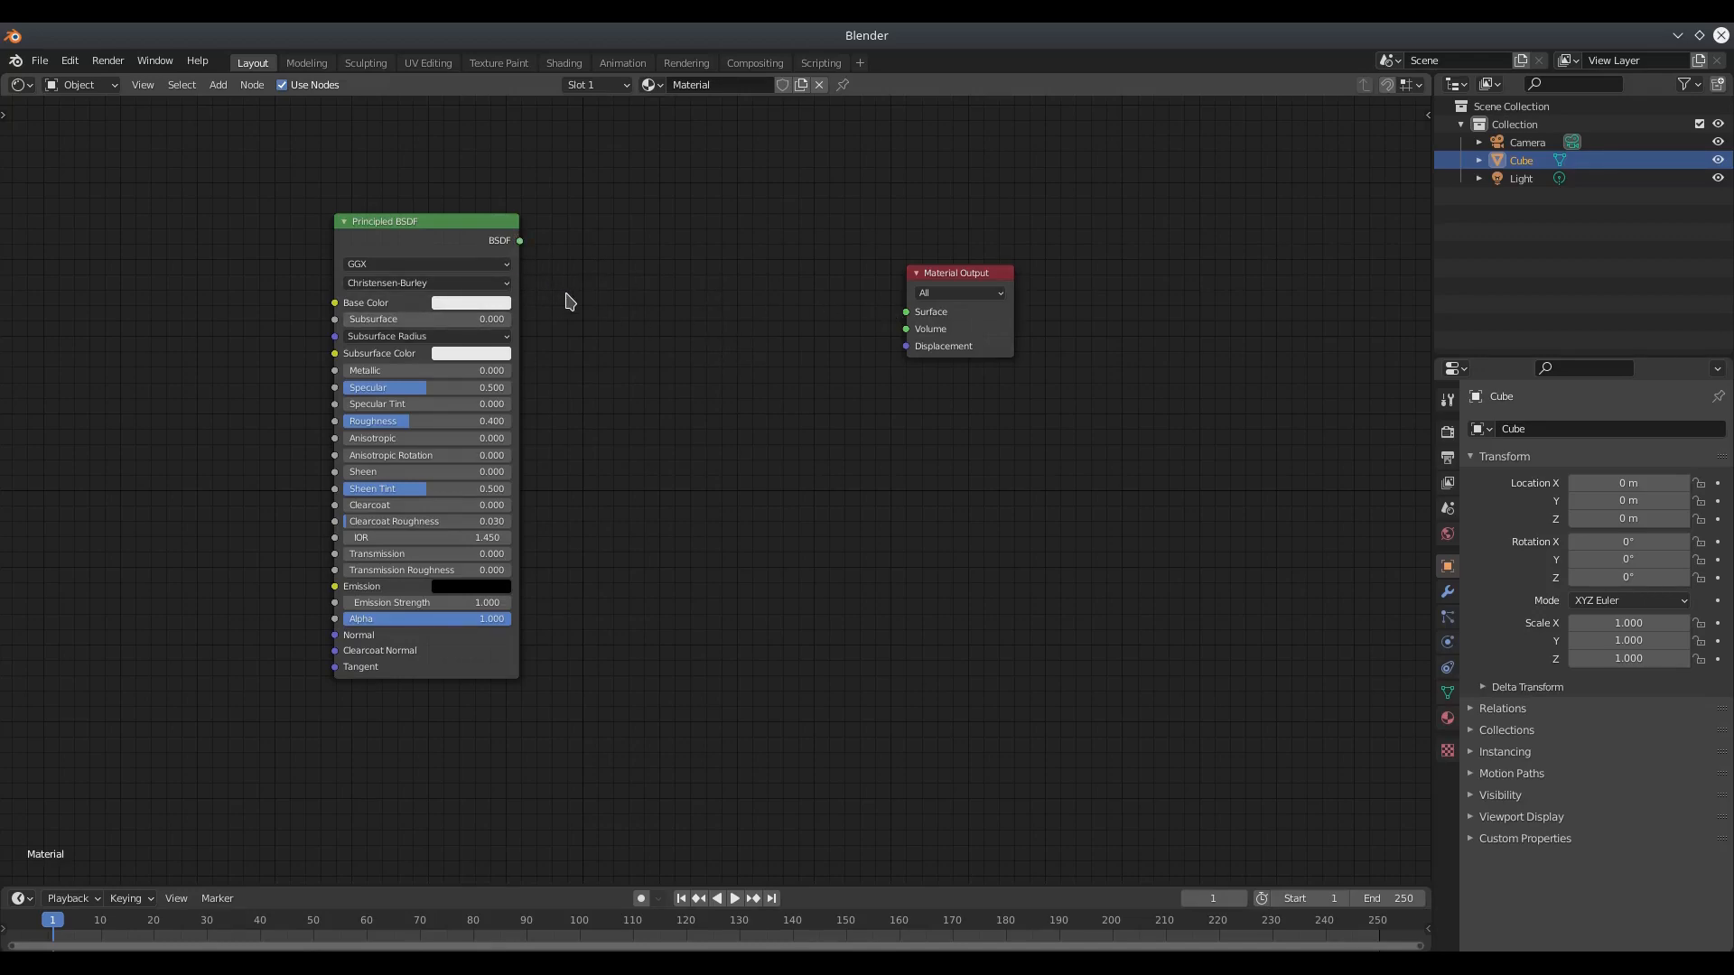
left_click_drag(523, 244, 905, 312)
Shift the Principled BSDF closer to Material Output and add a Musgrave Texture node in front of it.
left_click_drag(451, 244, 679, 254)
key("shift+a")
mouse_move(366, 278)
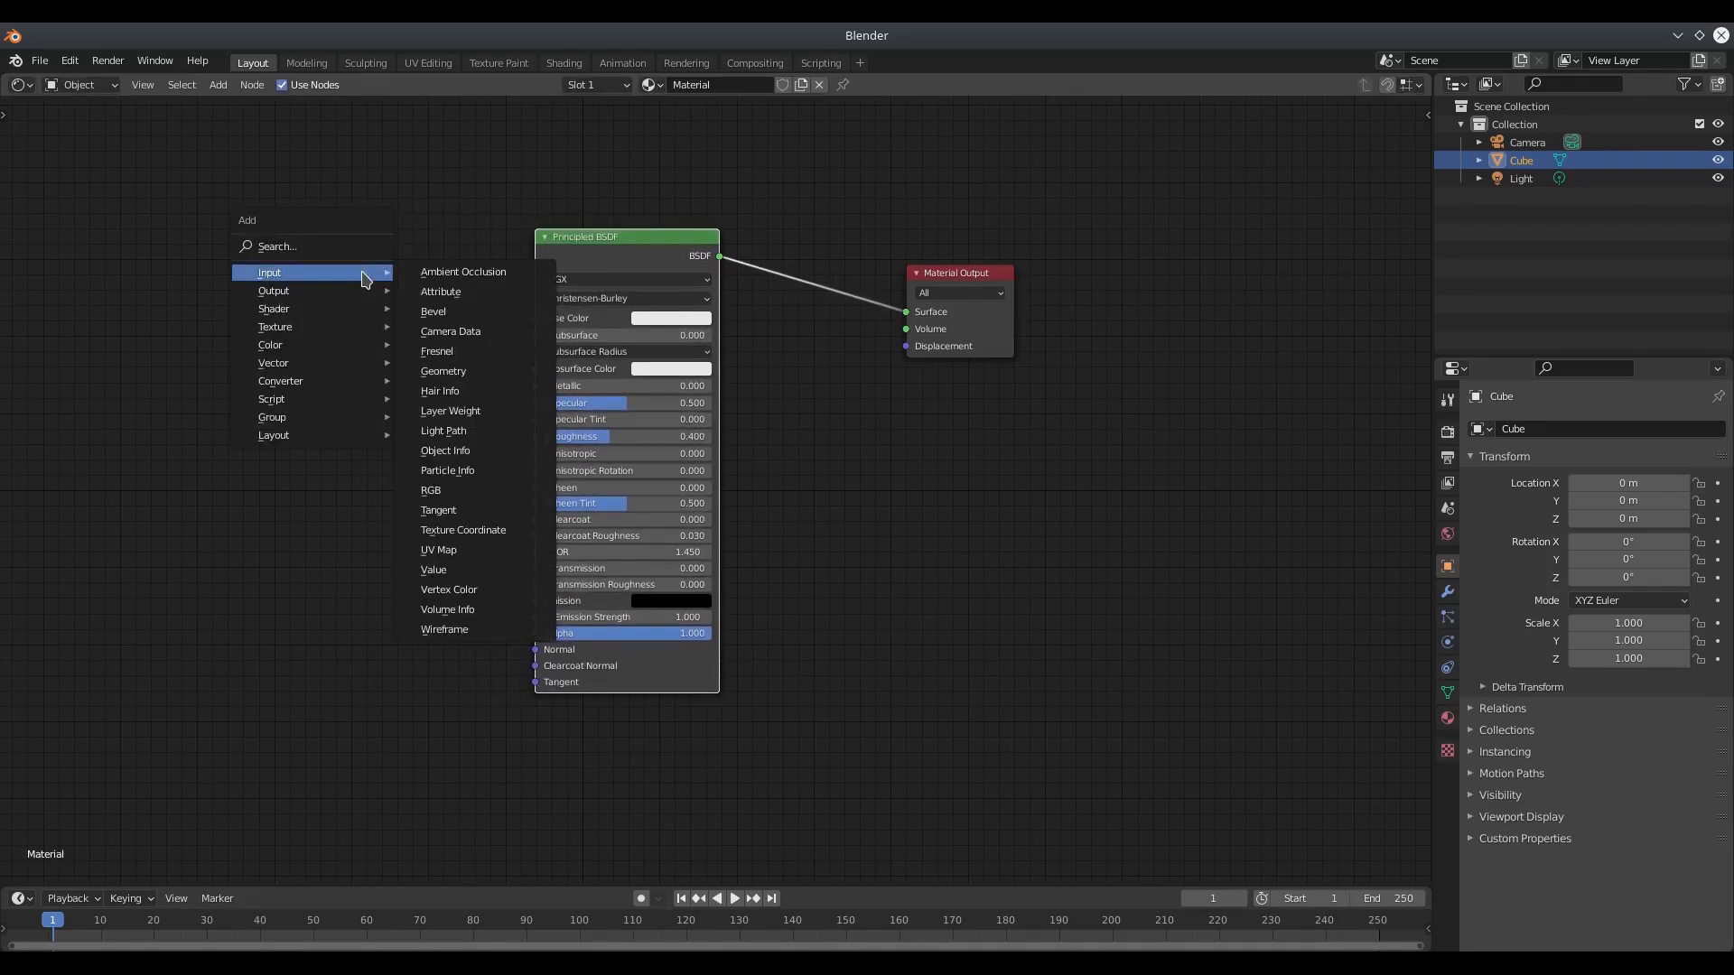
left_click(345, 248)
type("mus")
left_click(411, 278)
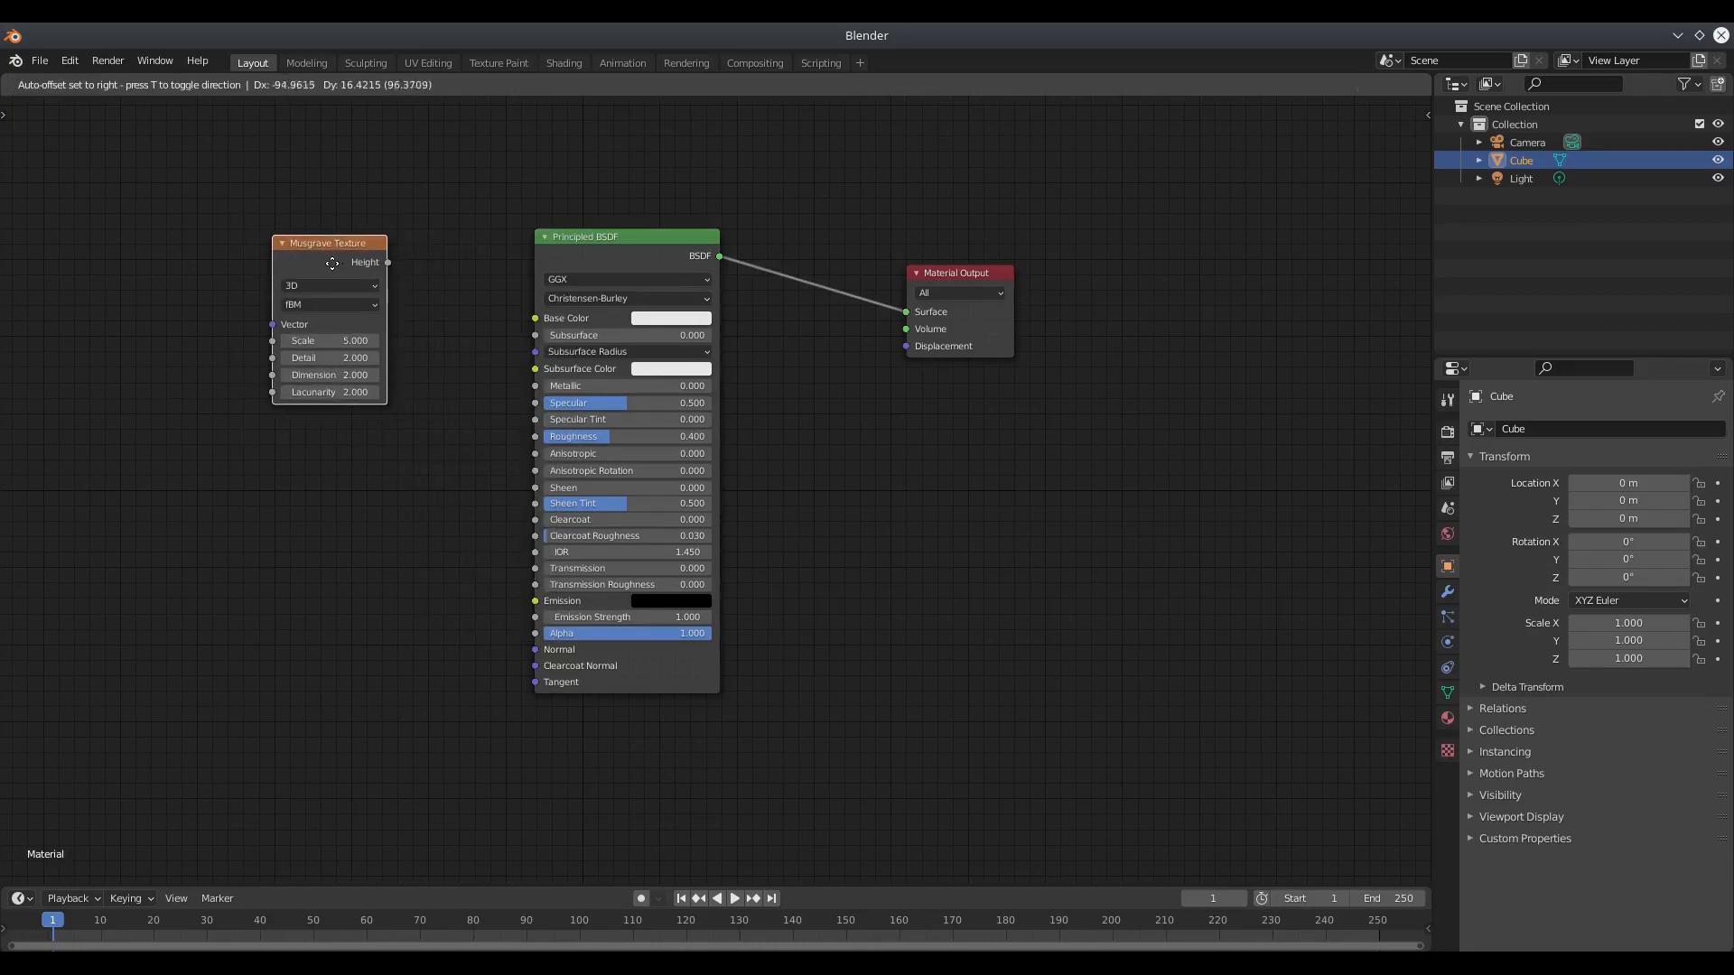
left_click(355, 255)
Connect the Musgrave Texture's Height output to both Base Color and Roughness of the Principled BSDF.
left_click_drag(339, 258, 536, 318)
left_click_drag(289, 263, 536, 438)
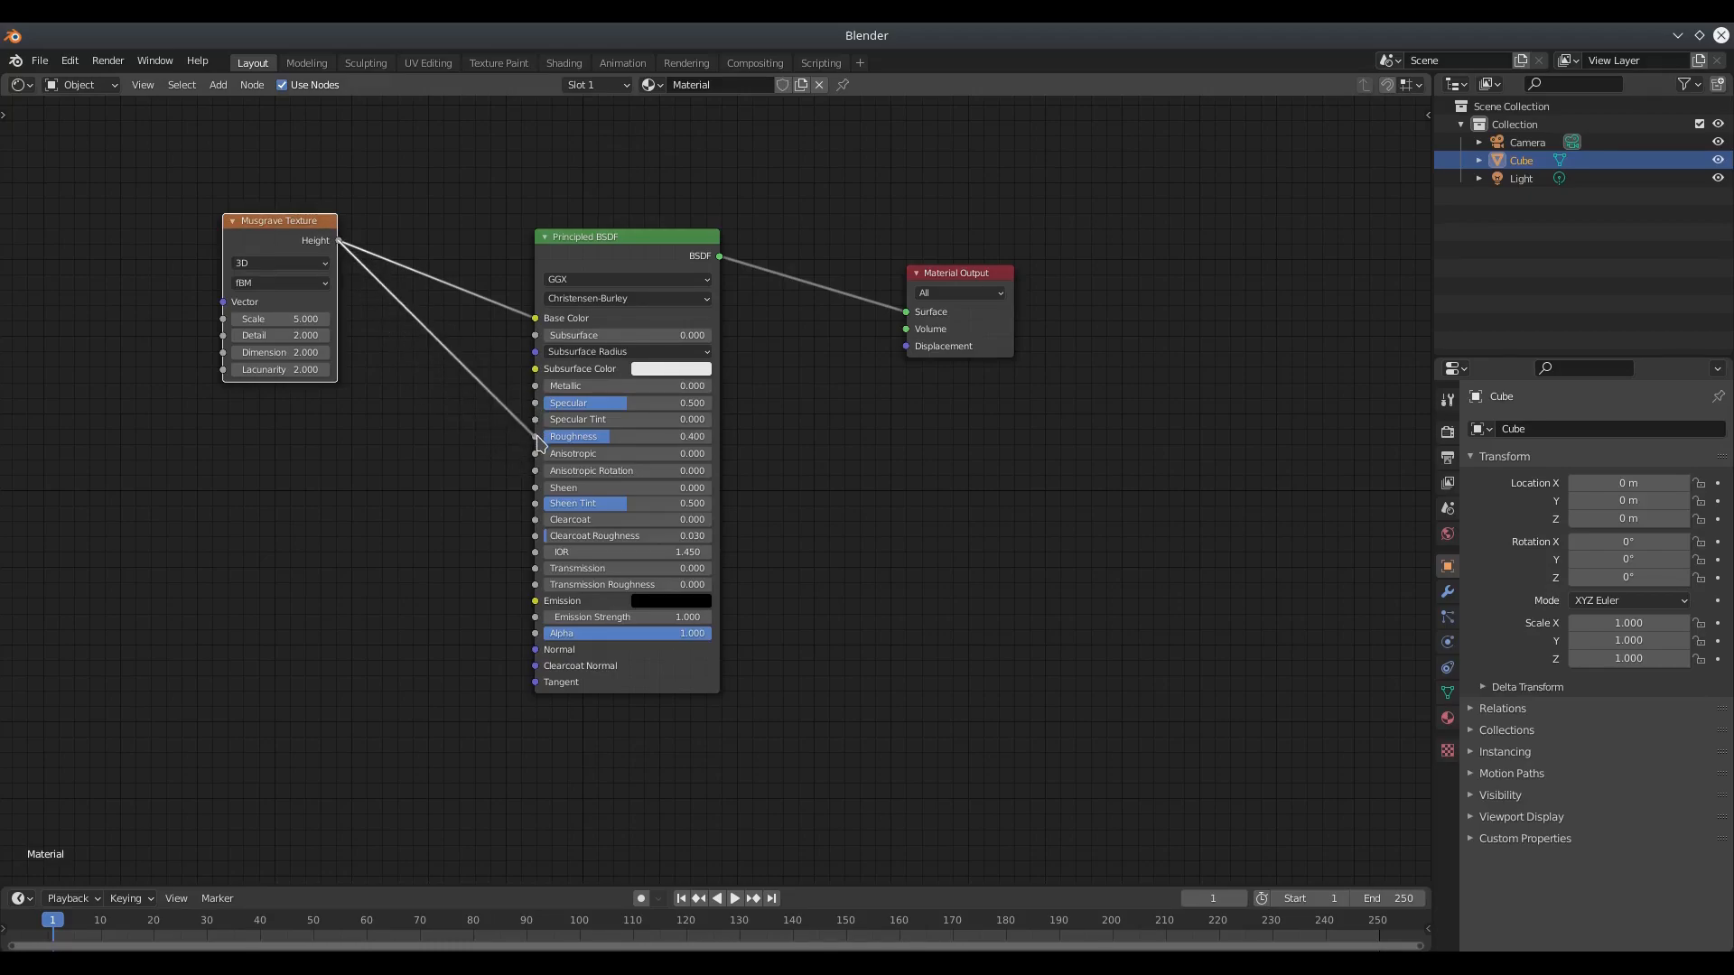
left_click_drag(536, 435, 535, 436)
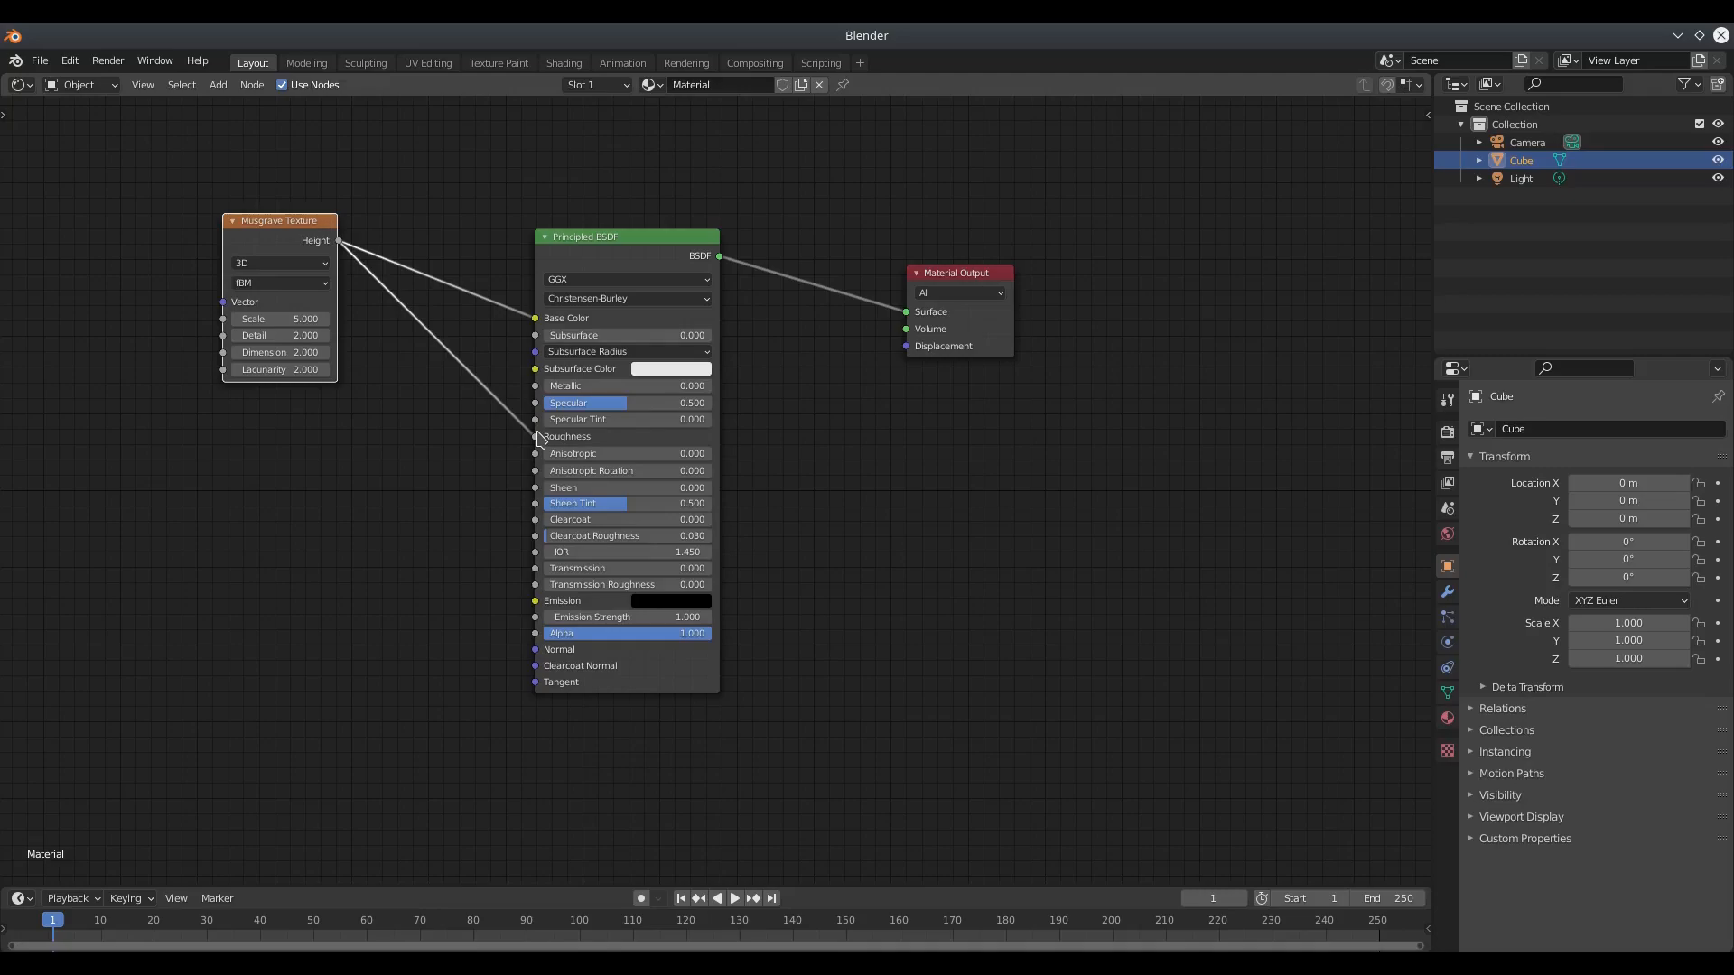
Reposition the Musgrave Texture node and insert one shared reroute point across its two outgoing links.
key("g")
left_click_drag(225, 312, 263, 276)
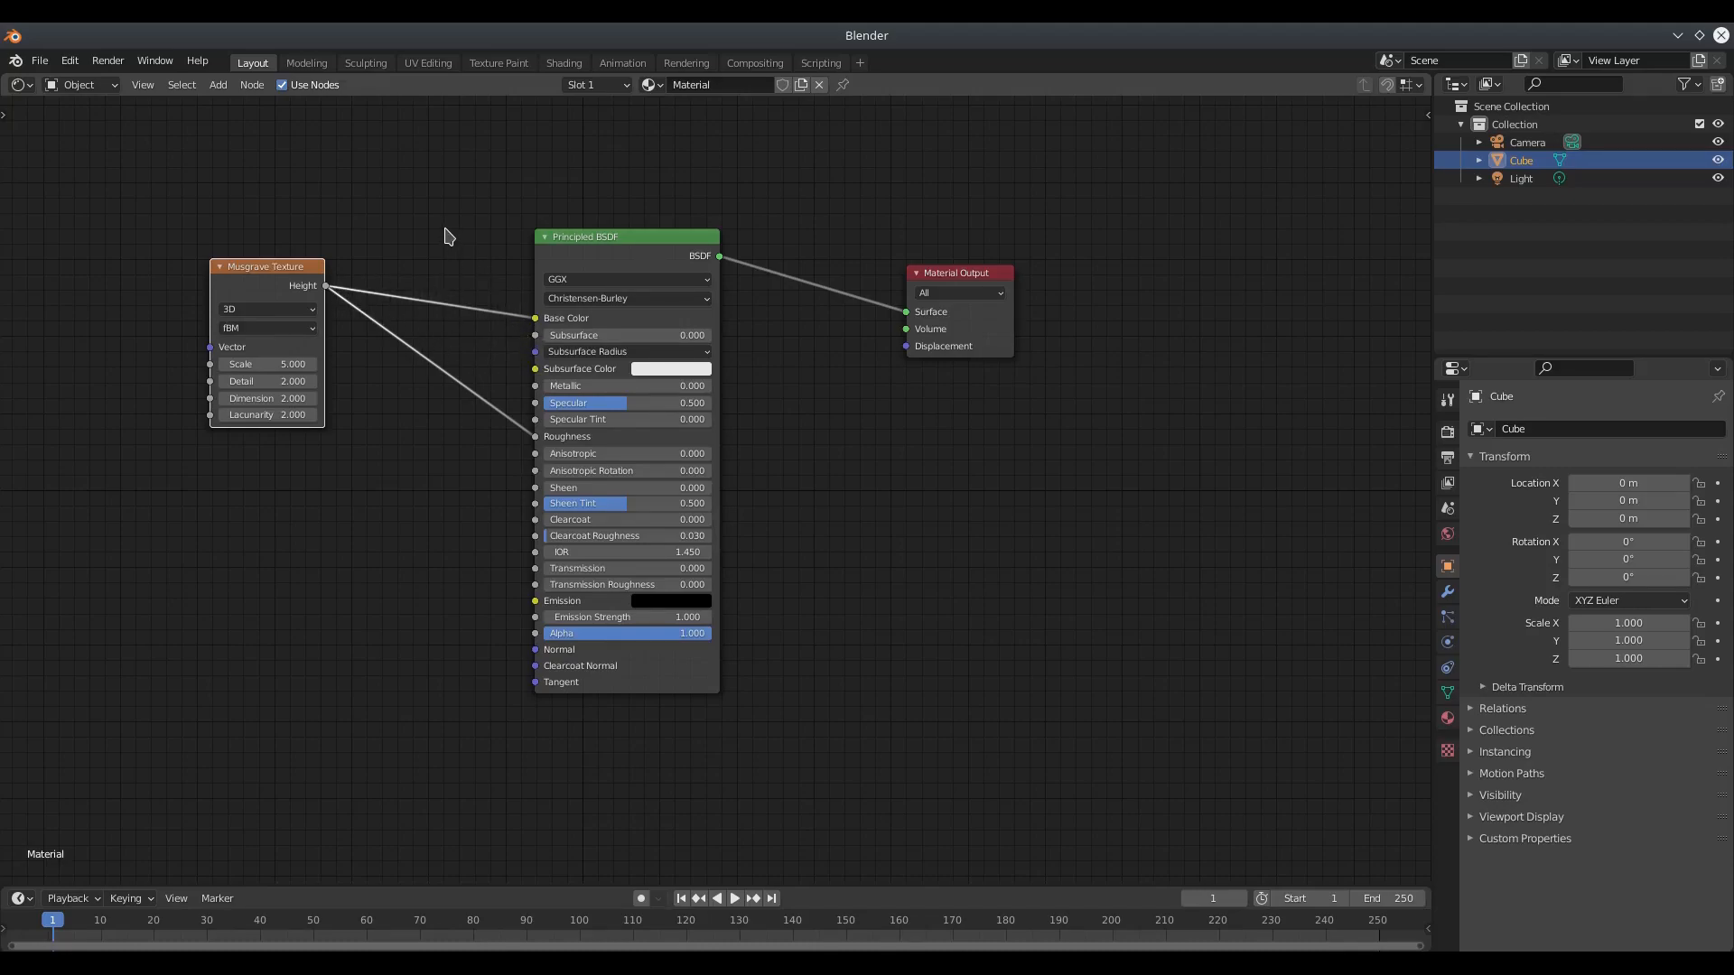
right_click_drag(442, 225, 414, 406, "shift")
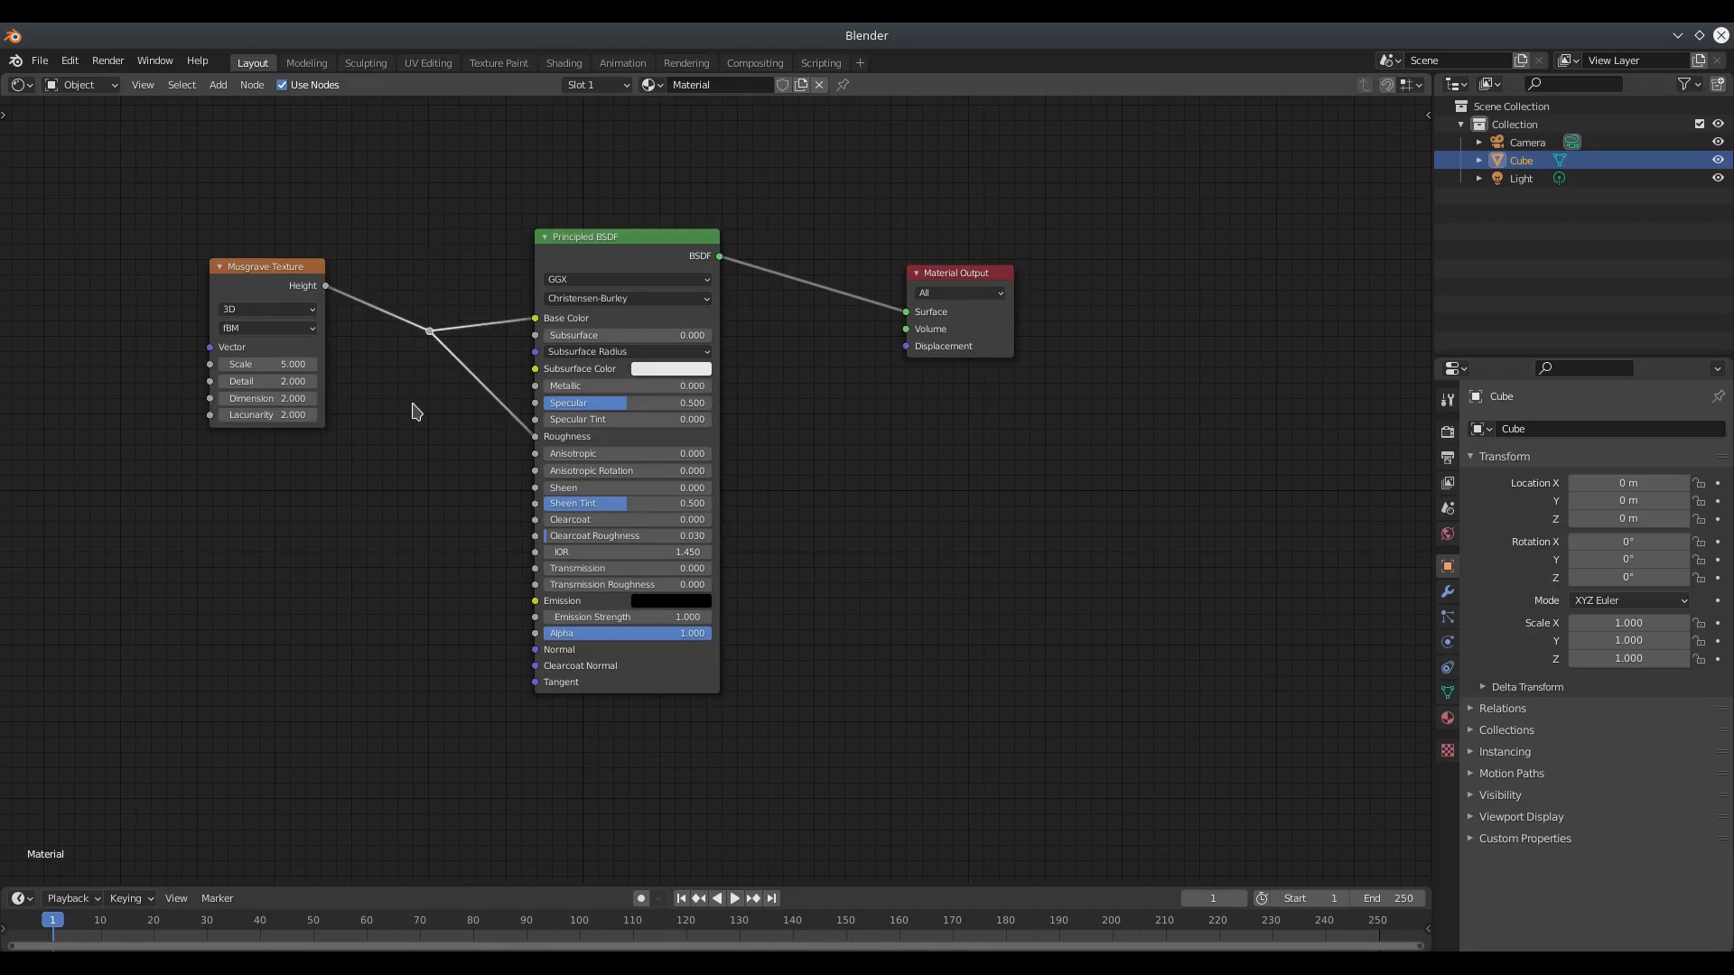
mouse_move(276, 267)
left_mouse_down()
mouse_move(325, 360)
mouse_move(306, 238)
mouse_move(264, 256)
mouse_move(299, 269)
left_mouse_up()
Link the reroute point to Clearcoat Roughness and Emission, and remove both links again.
left_click(431, 333)
left_click_drag(432, 333, 517, 572)
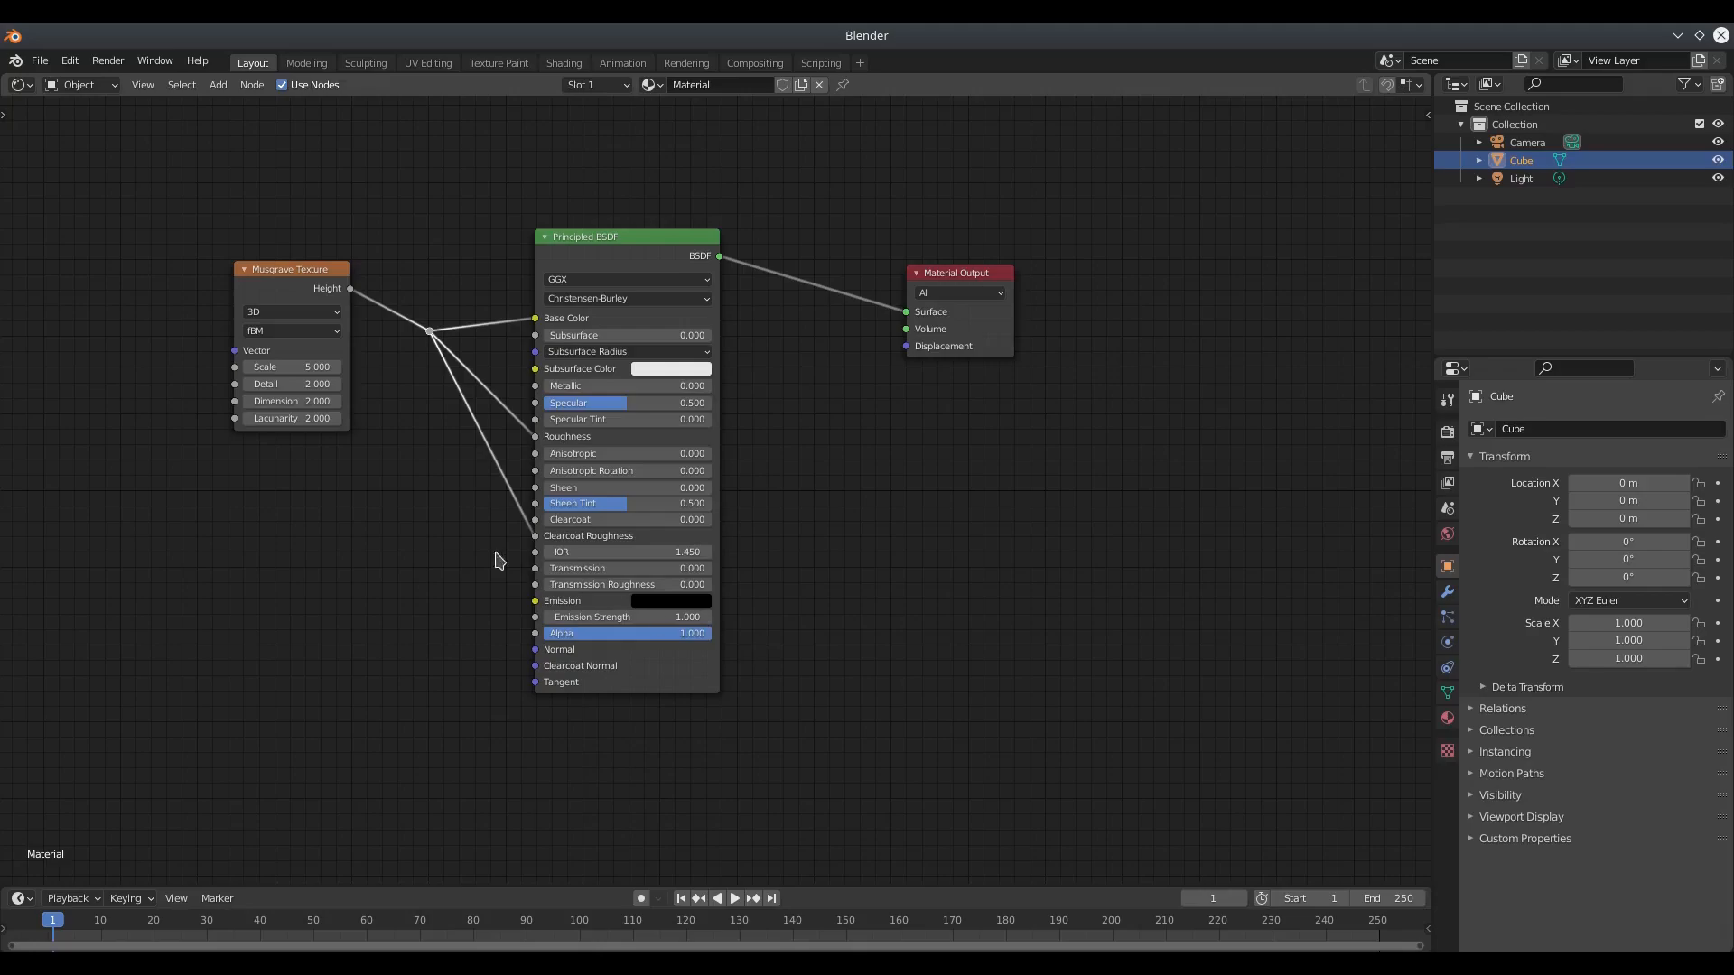
left_click_drag(431, 333, 536, 601)
left_click_drag(532, 536, 516, 542)
left_click_drag(533, 601, 487, 542)
Reposition the reroute point between the Musgrave Texture and Principled BSDF nodes, and move the Musgrave Texture up.
left_click(430, 334)
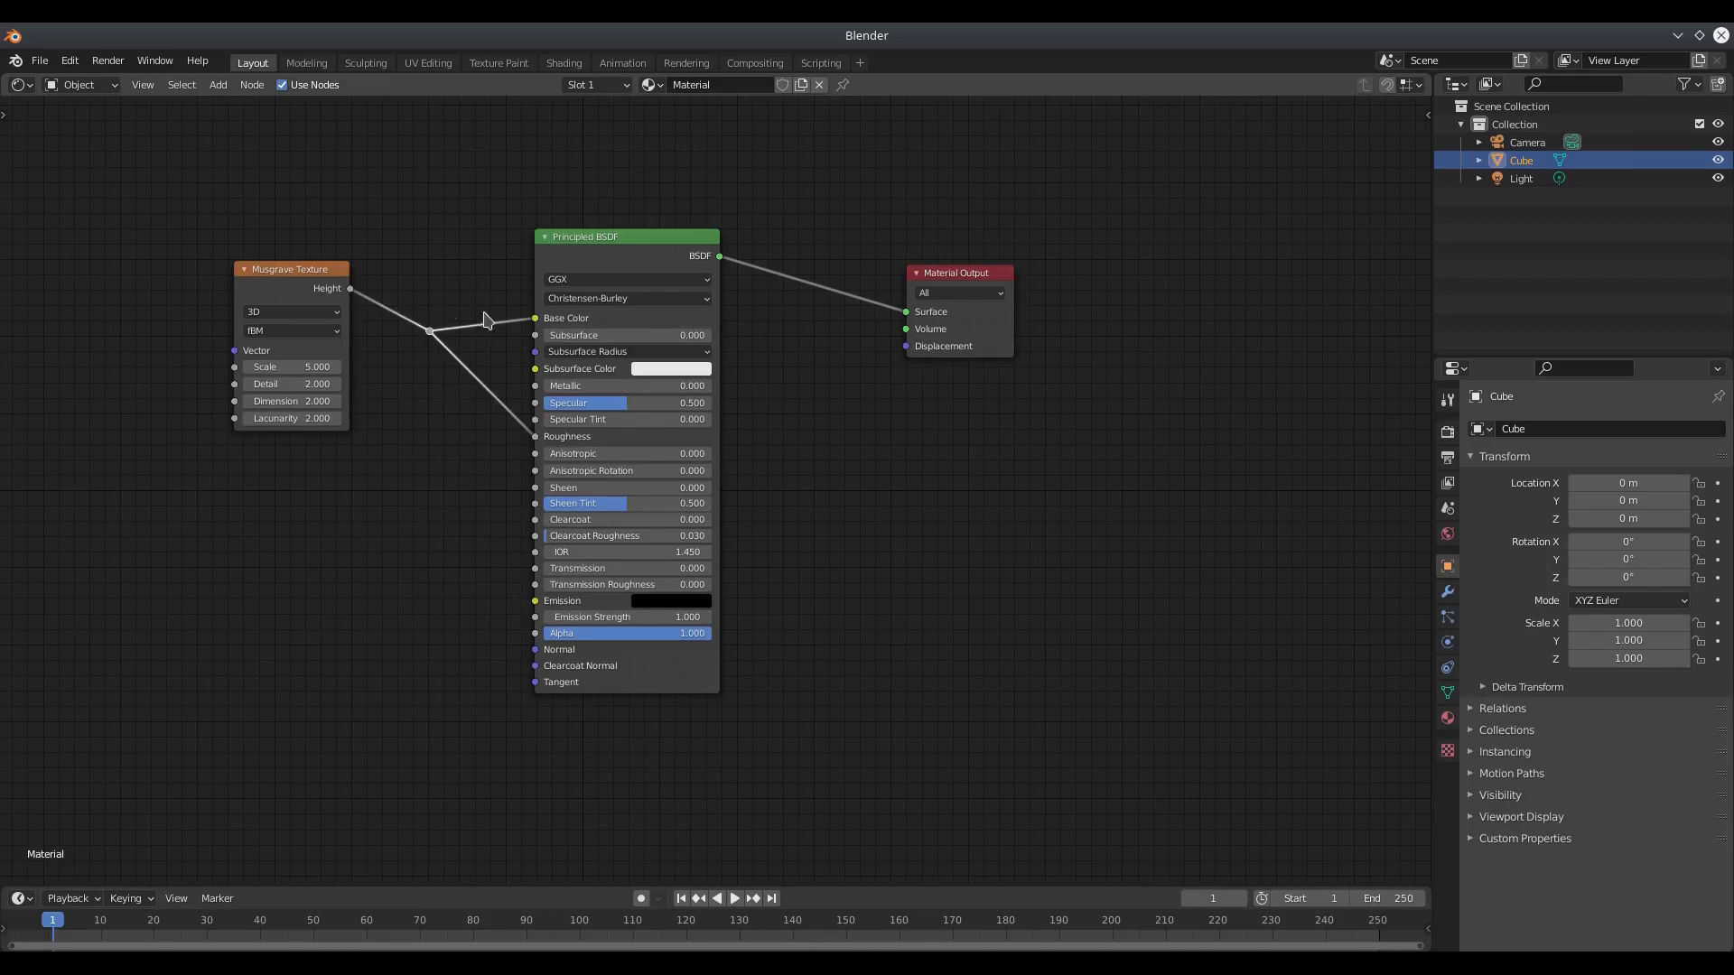
key("g")
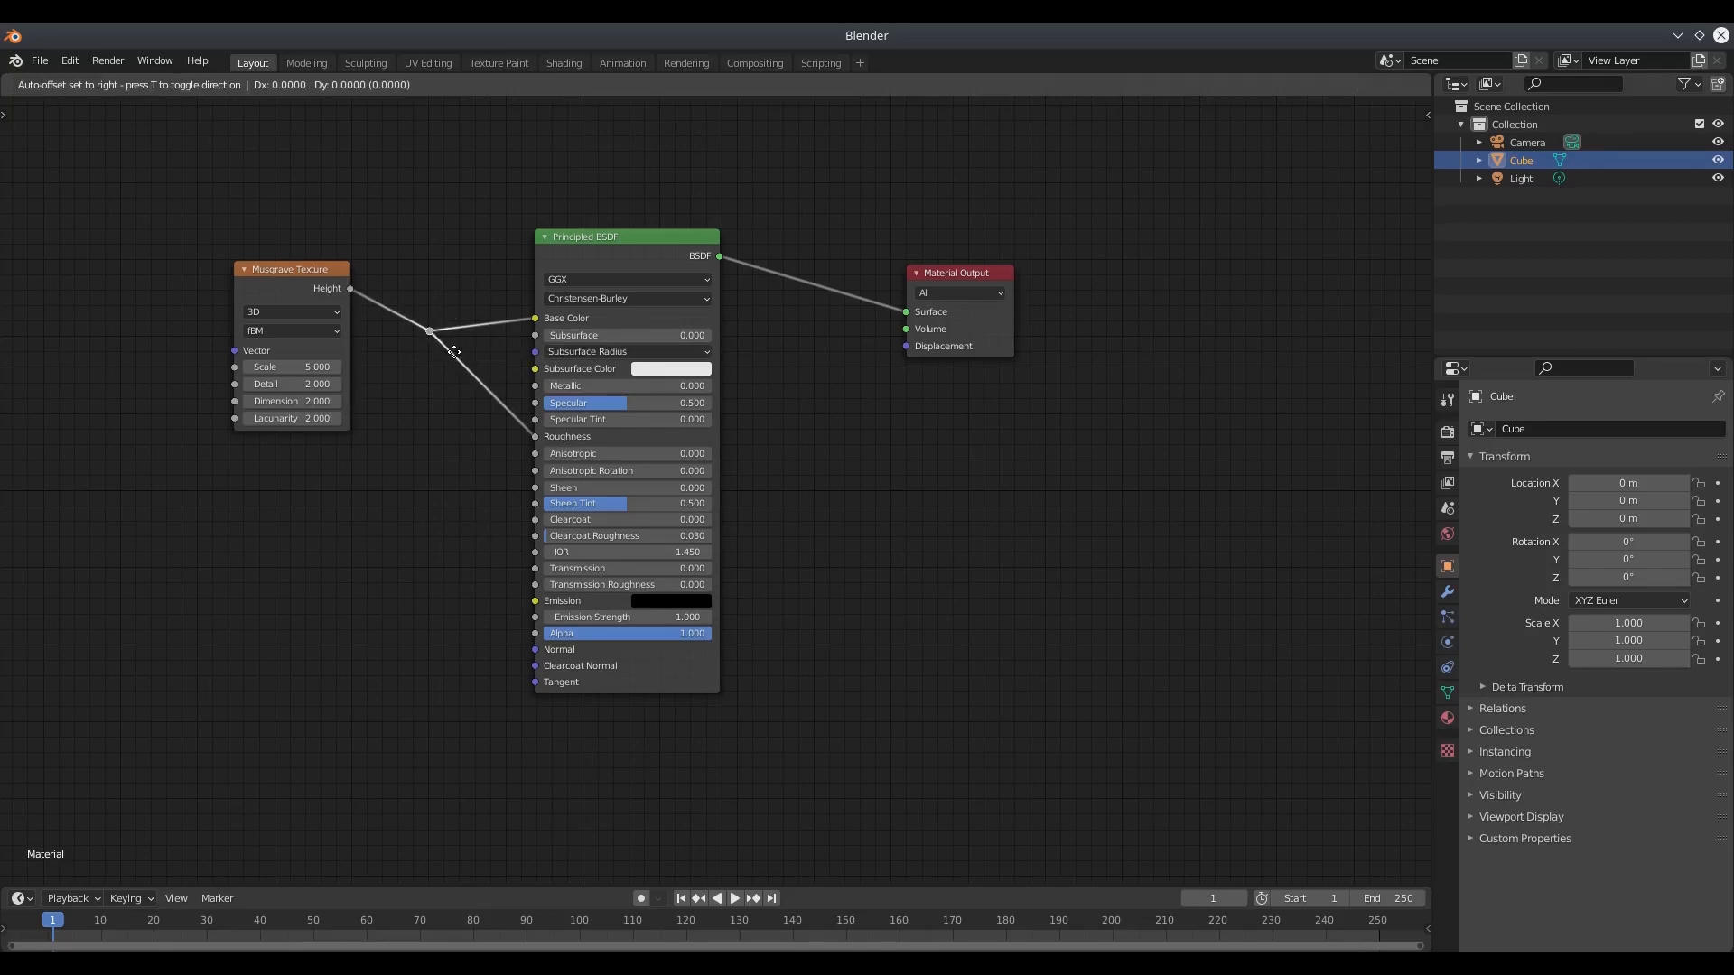
left_click(504, 255)
left_click_drag(316, 266, 285, 226)
left_click(480, 236)
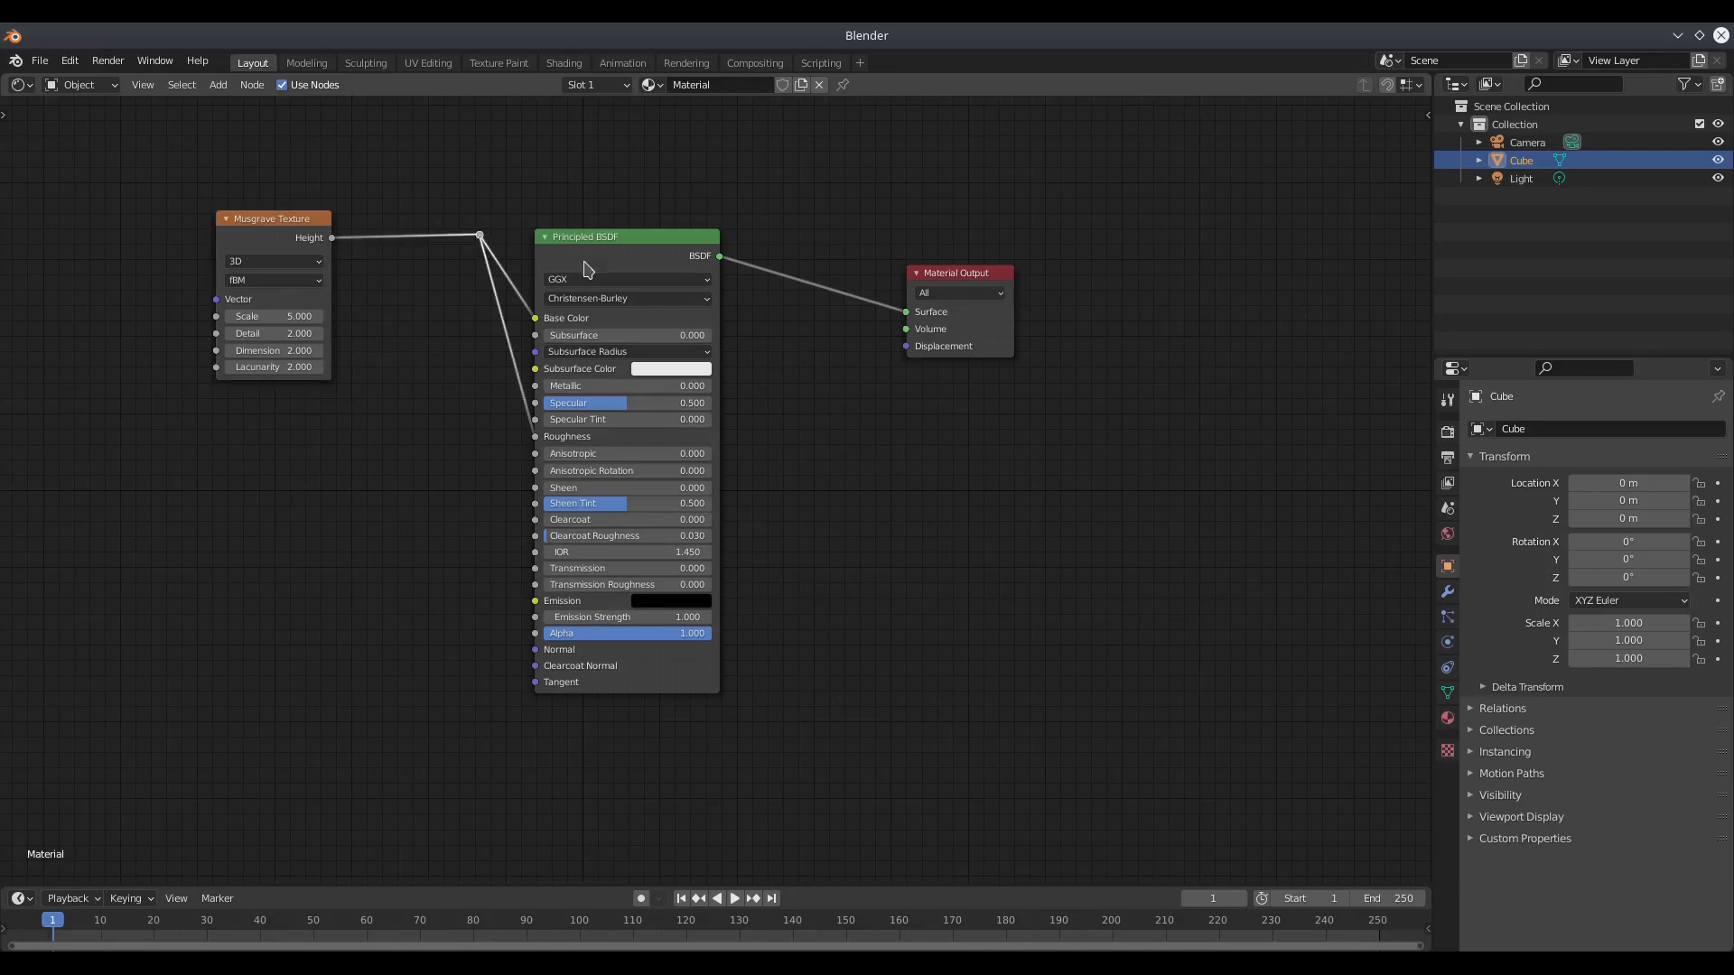
key("g")
left_click(560, 344)
Spread the Musgrave Texture, Principled BSDF and Material Output nodes to leave more room around the reroute point.
left_click_drag(271, 242, 150, 263)
left_click_drag(647, 257, 680, 249)
left_click_drag(939, 277, 1012, 268)
middle_click_drag(813, 348, 925, 435)
left_click_drag(298, 336, 342, 412)
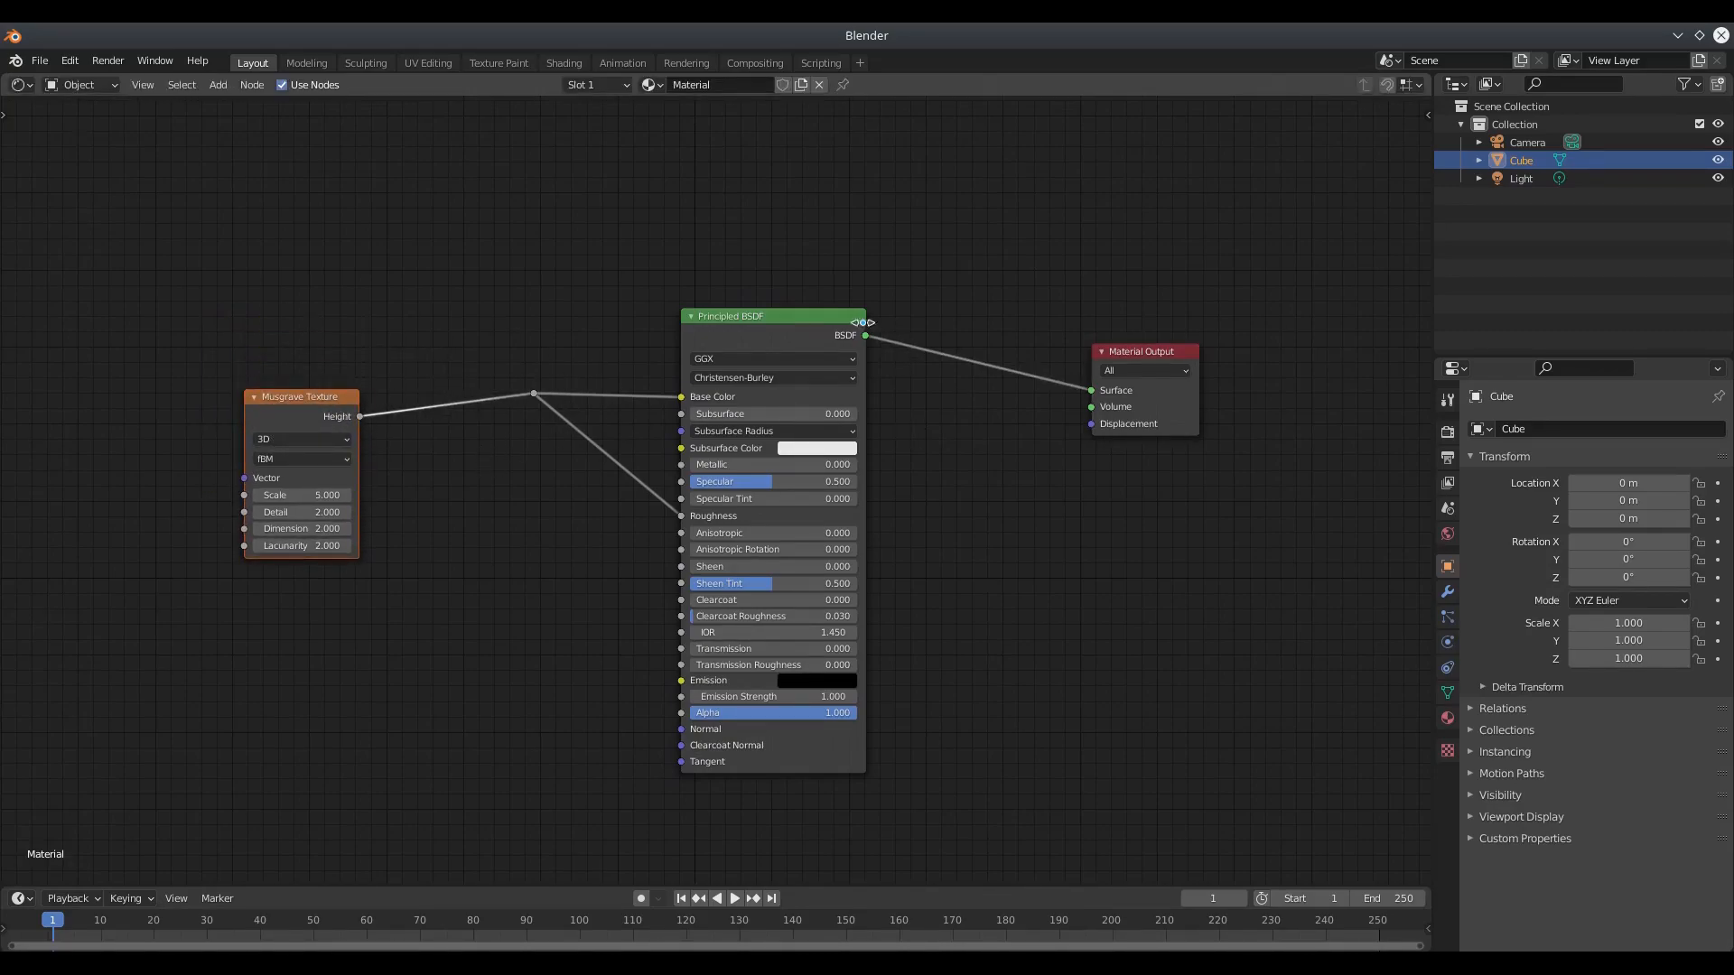
Set Noodle Curving to 5 in the Node Editor theme preferences, keeping the preferences window clear of the nodes.
left_click(70, 61)
left_click(127, 322)
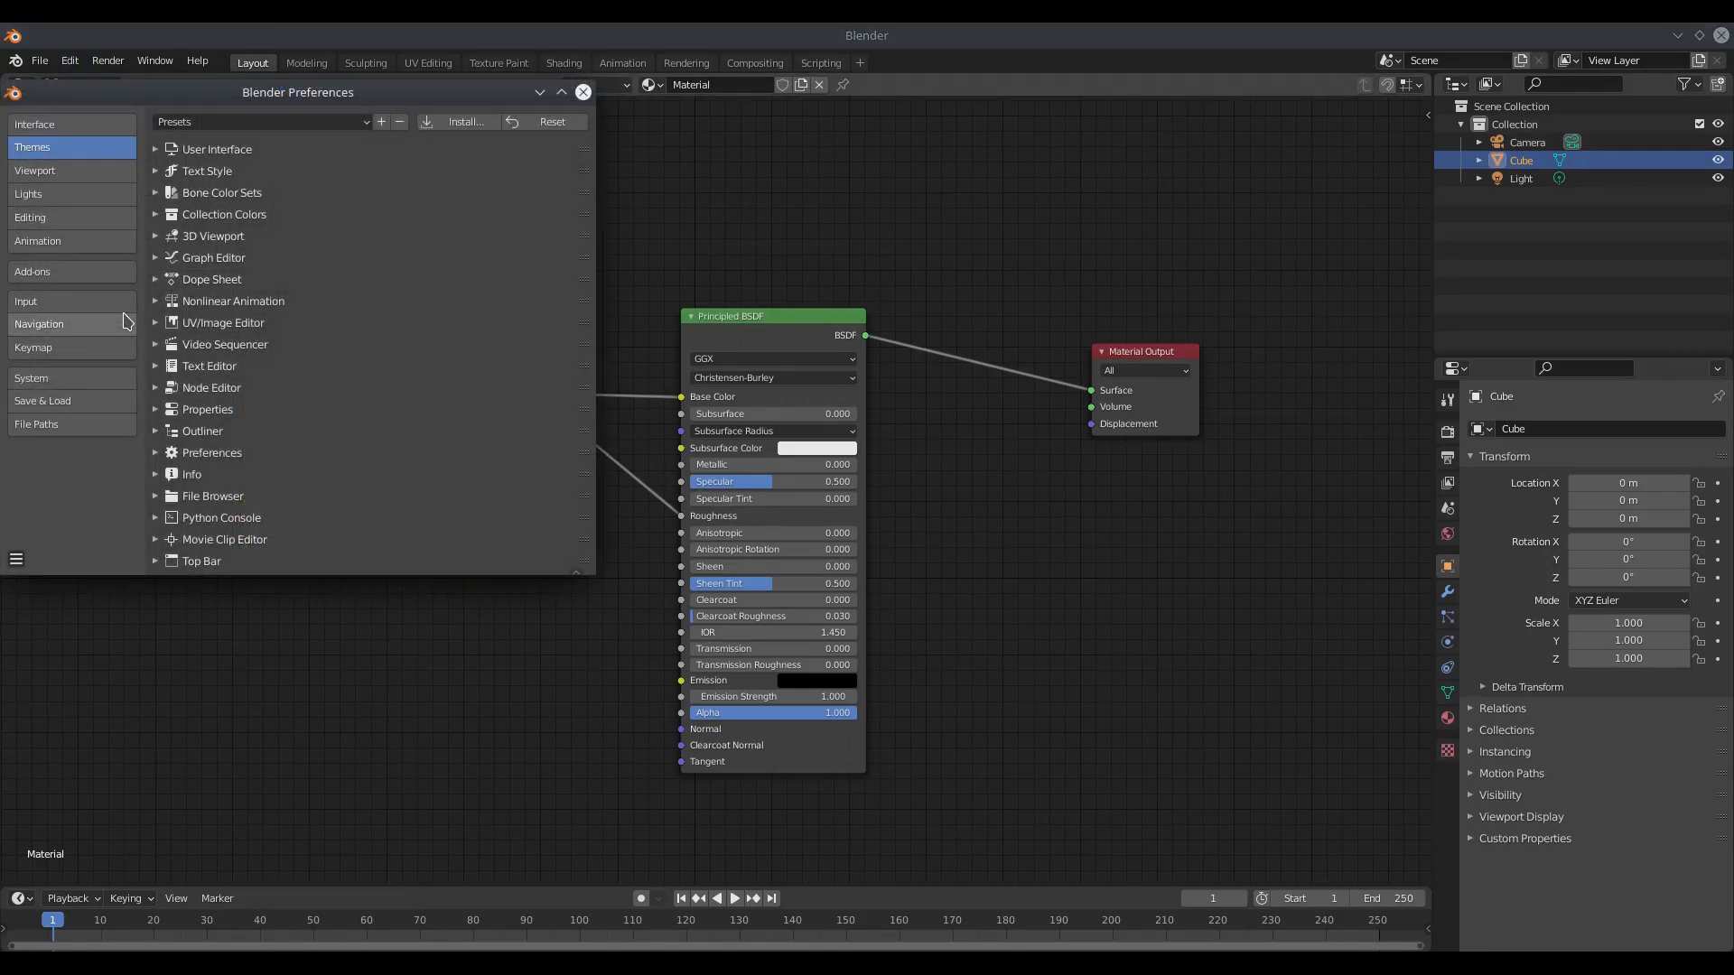
scroll(233, 287, "down", 1)
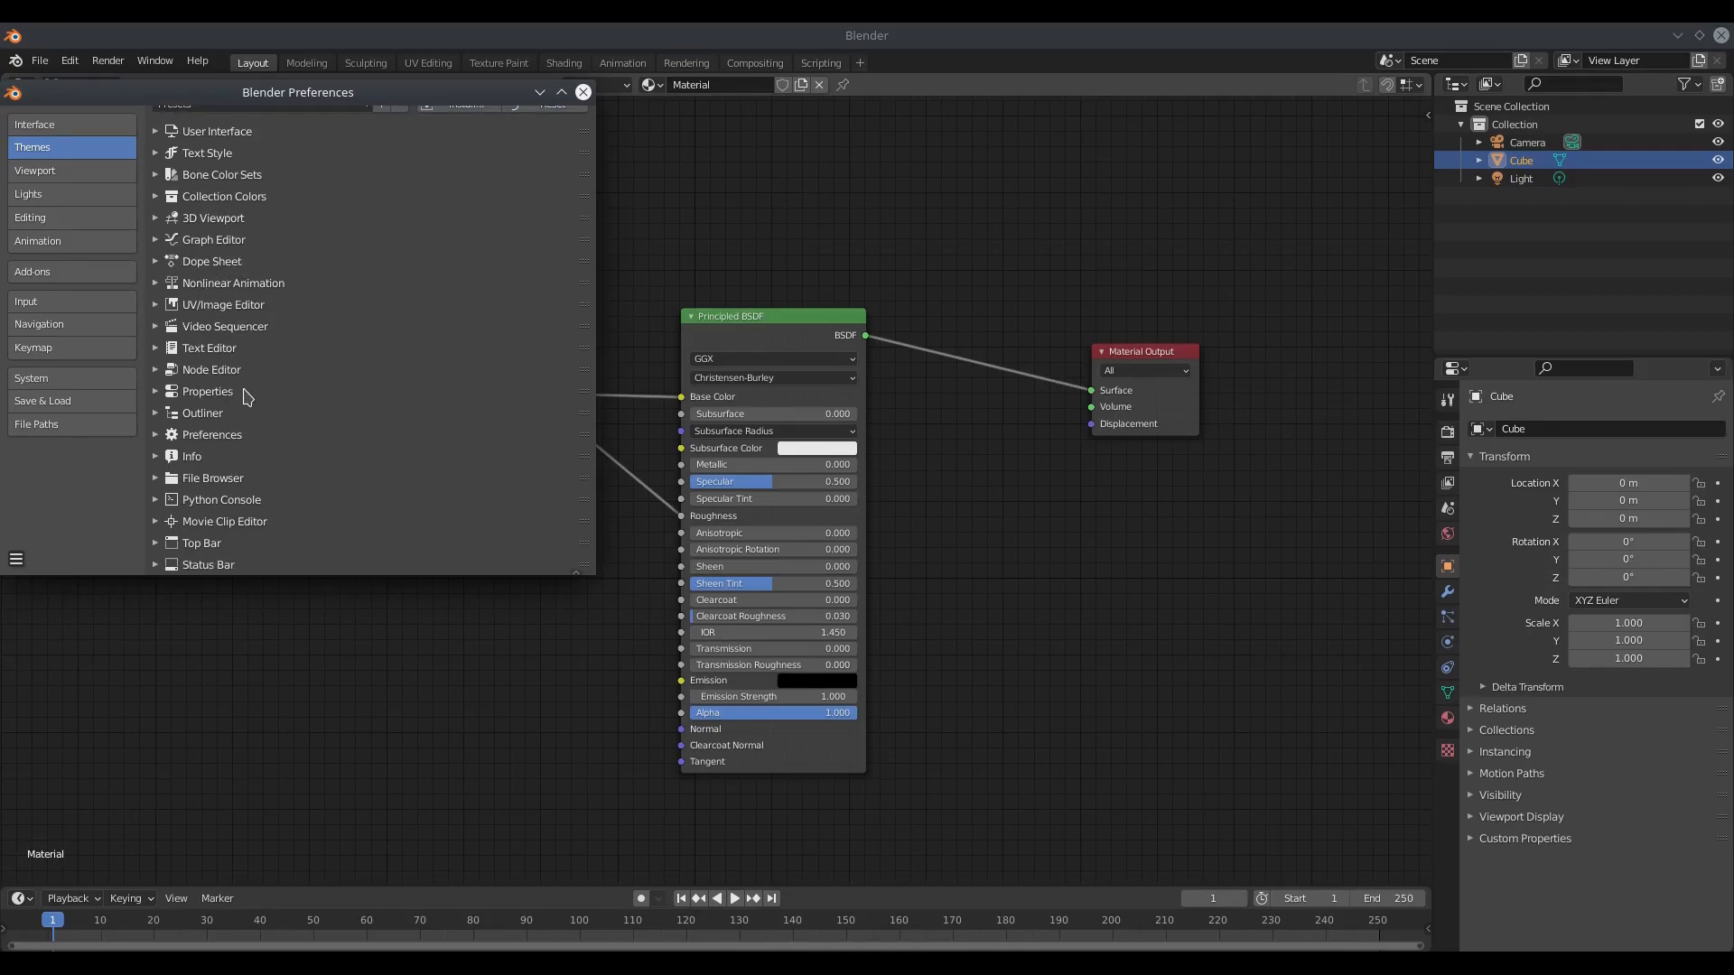
scroll(246, 397, "up", 1)
left_click(175, 391)
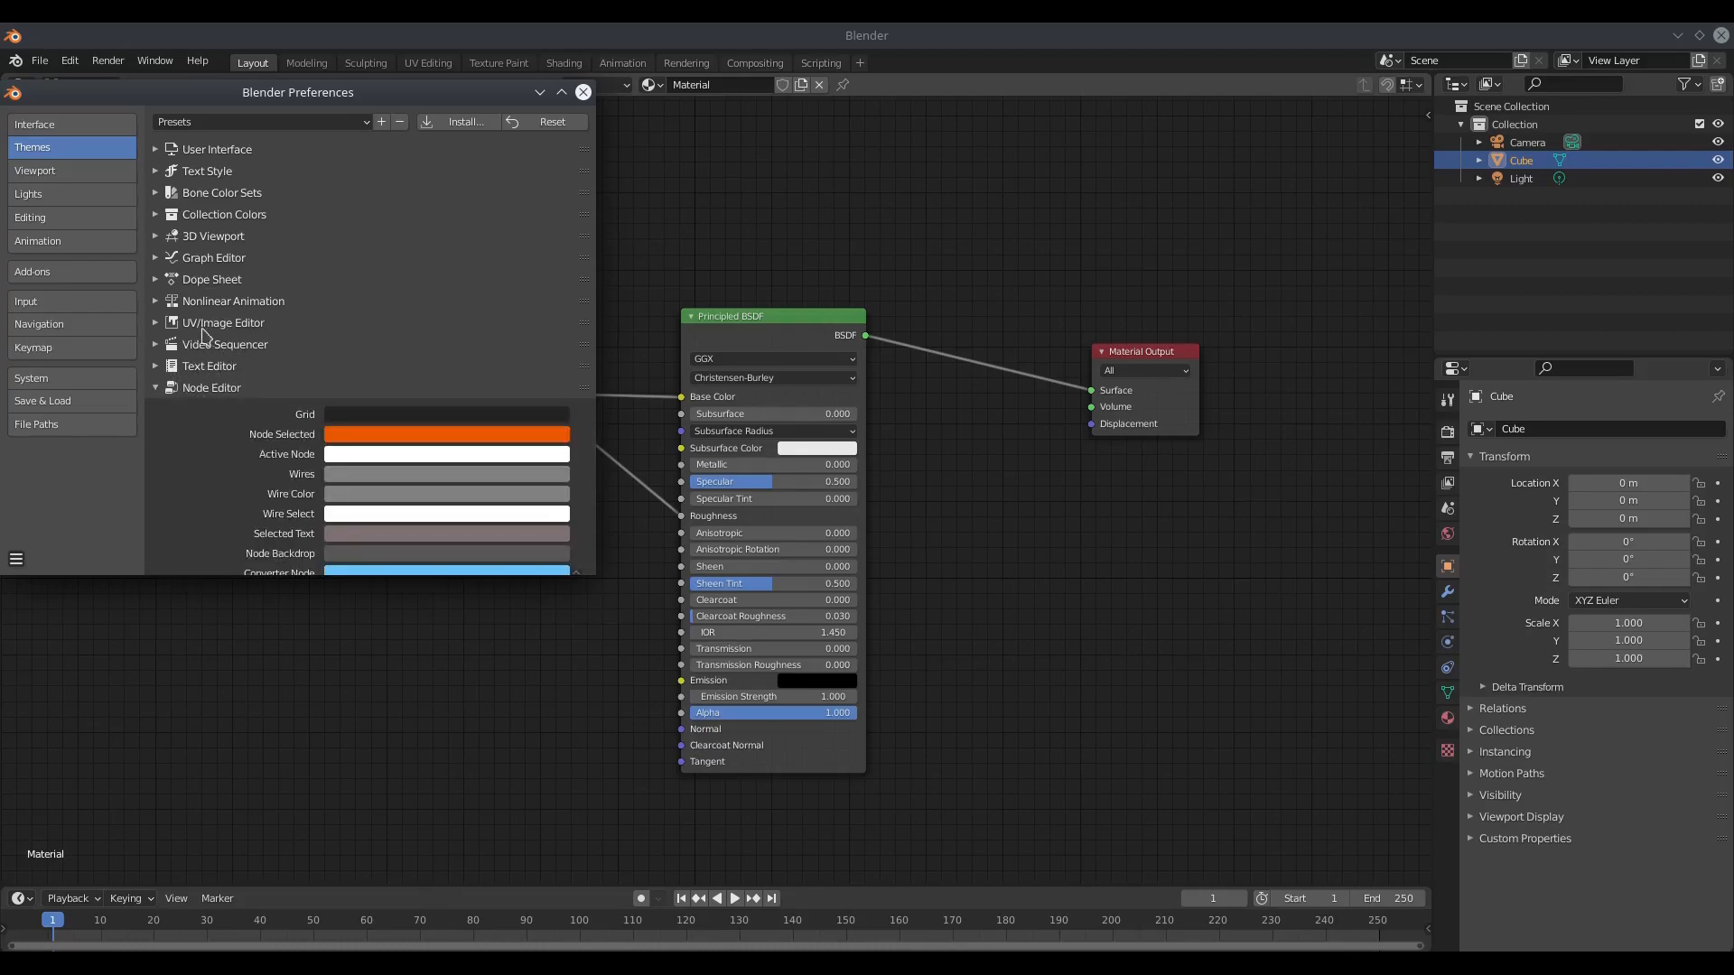
scroll(255, 379, "down", 5)
scroll(262, 312, "down", 5)
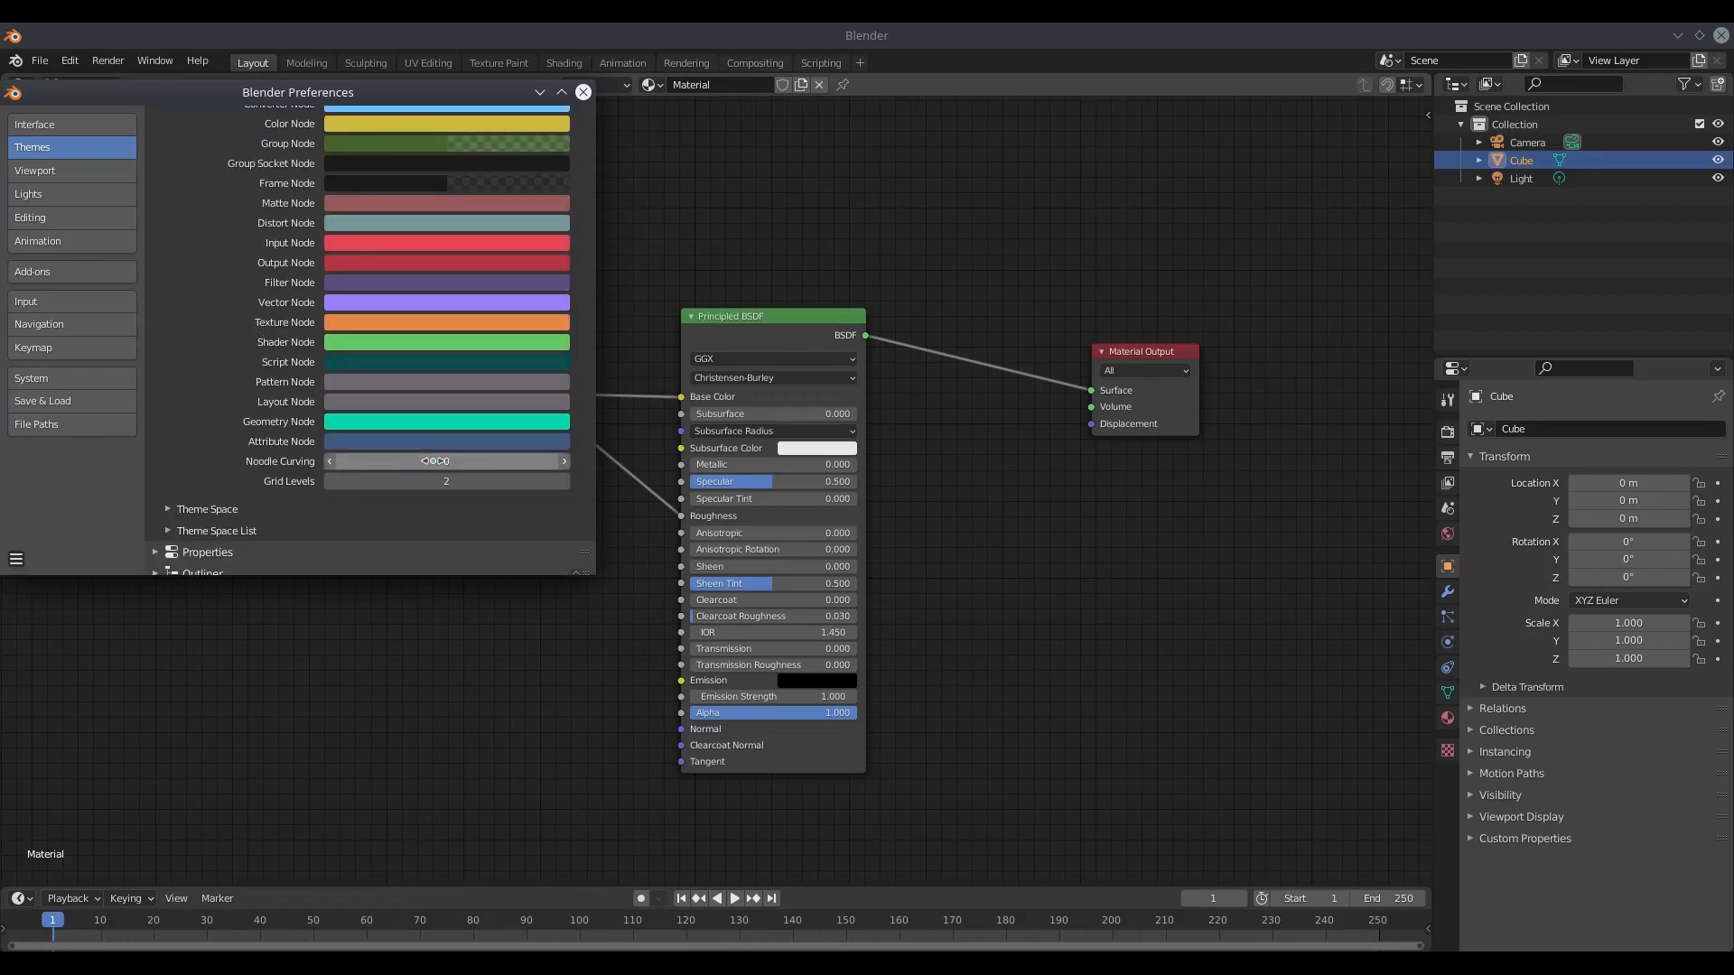
left_click_drag(390, 98, 1442, 425)
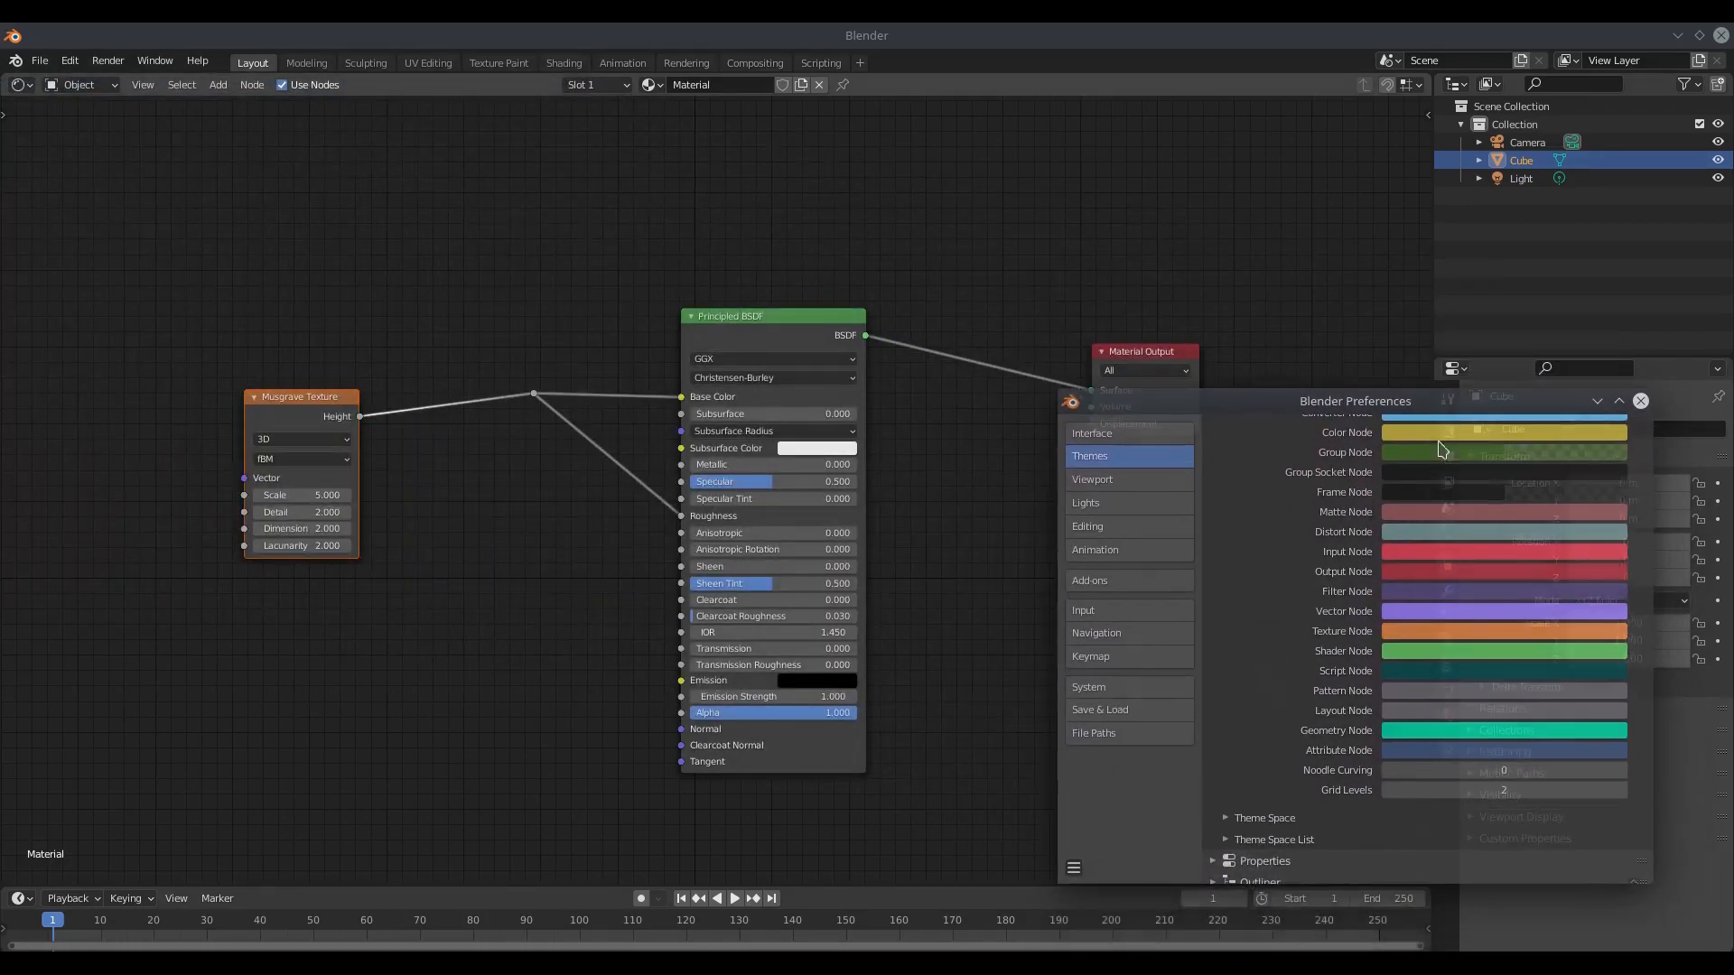
left_click_drag(1468, 770, 1526, 770)
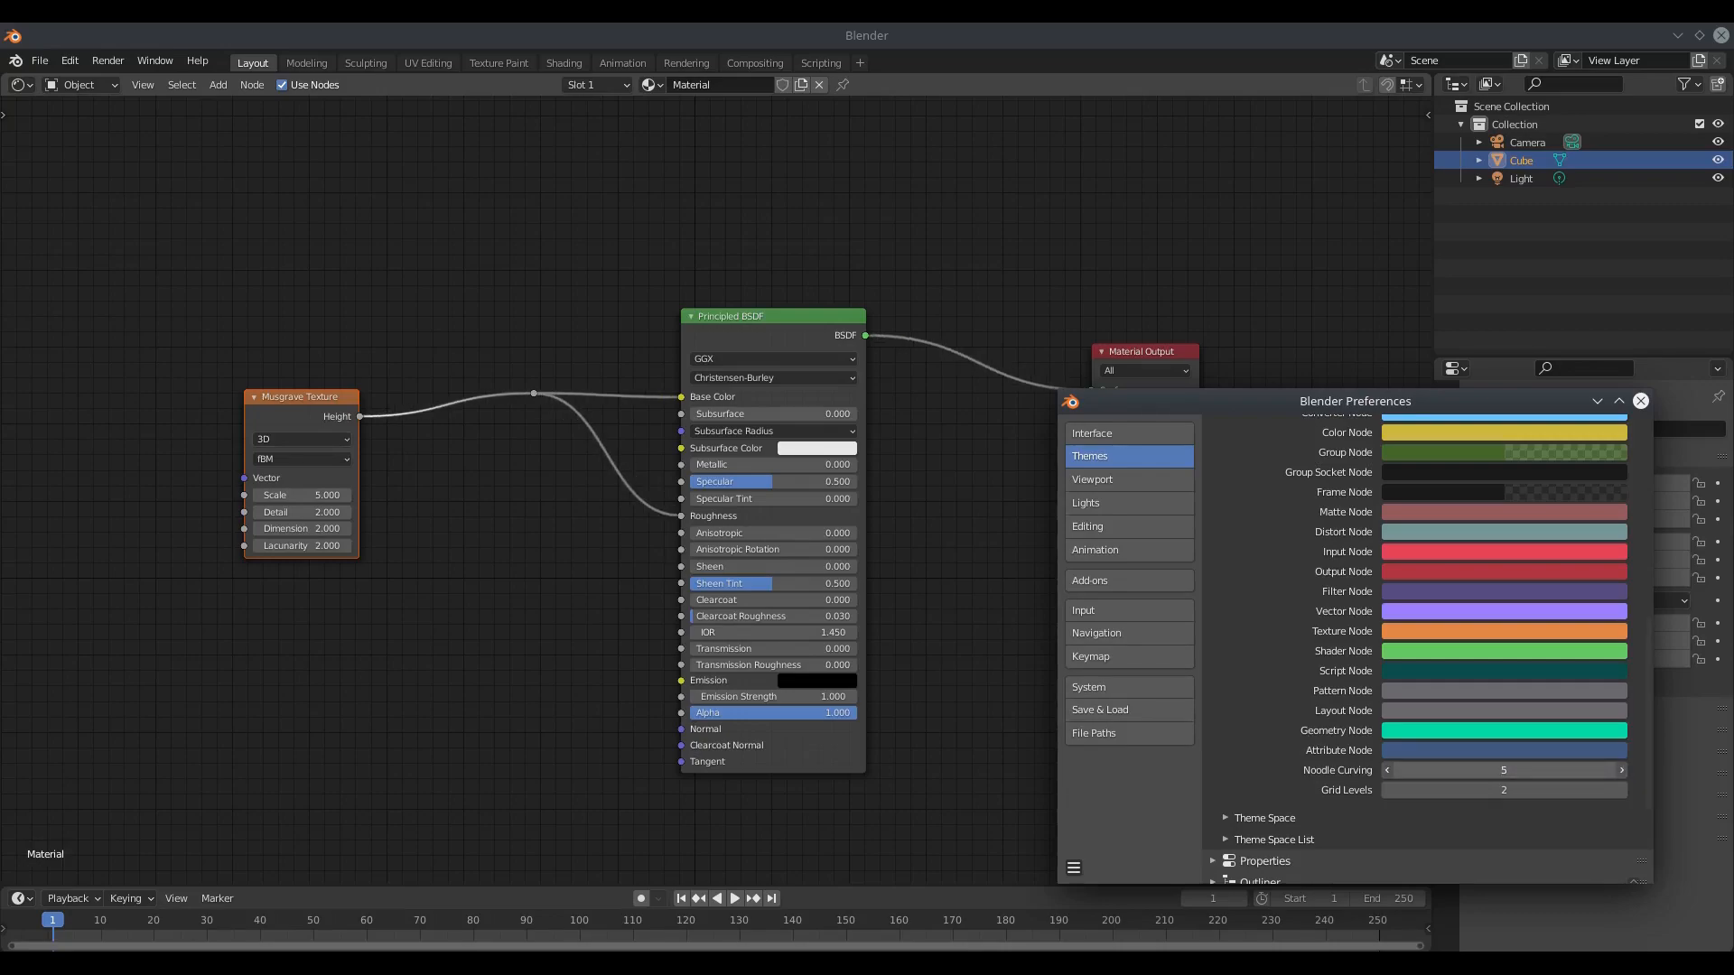
Rearrange the Musgrave Texture, Material Output and Principled BSDF nodes to different heights so their links curve.
left_click_drag(275, 418, 222, 355)
left_click_drag(1154, 345, 1195, 390)
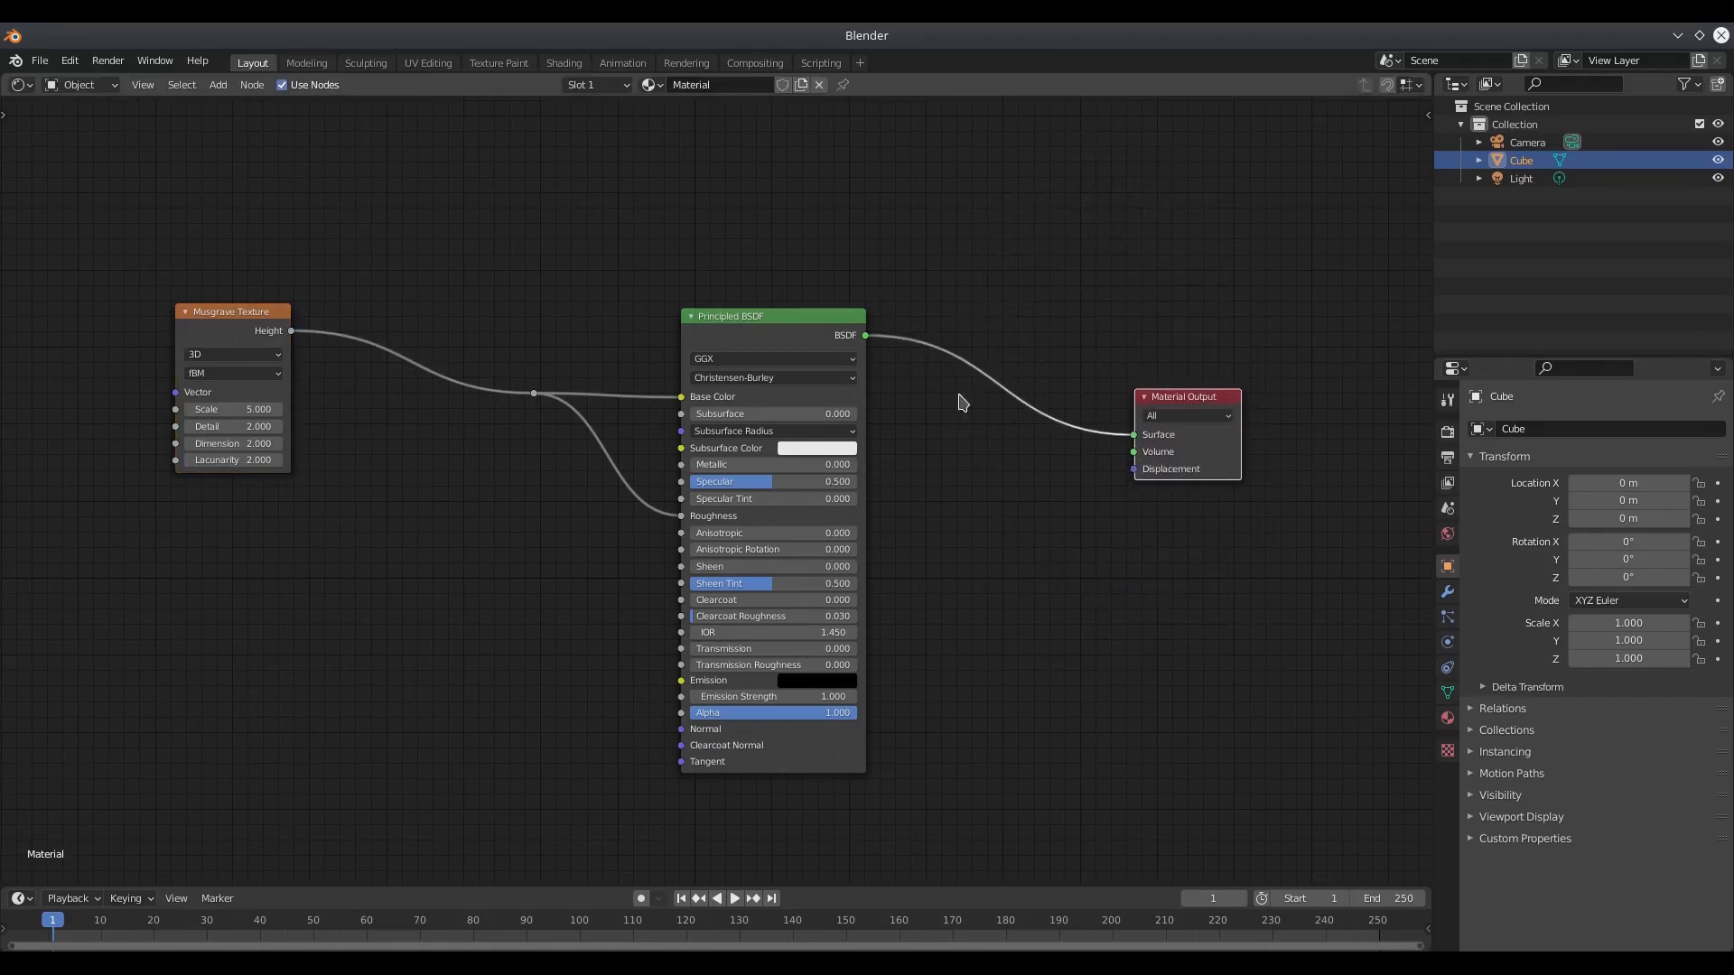
left_click_drag(248, 328, 236, 363)
left_click_drag(754, 325, 802, 296)
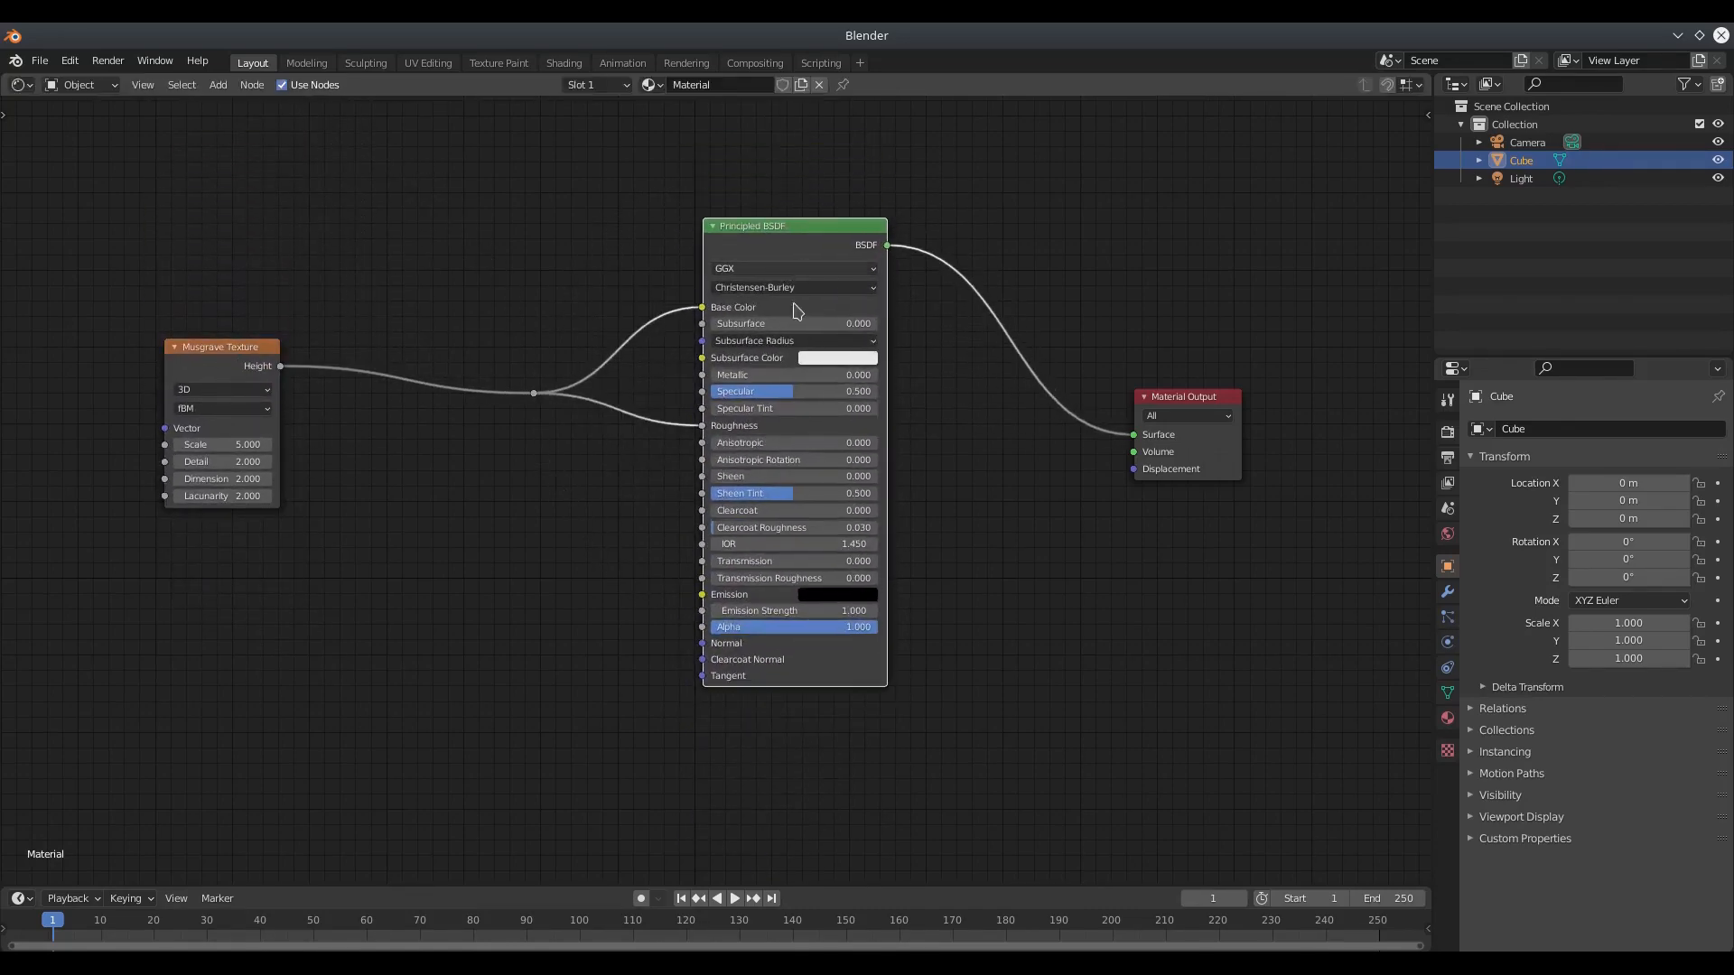
Reattach the reroute's Roughness link to Clearcoat, and shift the Principled BSDF and Musgrave Texture nodes upward.
left_click_drag(701, 426, 702, 510)
left_click_drag(784, 236, 772, 218)
left_click_drag(242, 349, 249, 302)
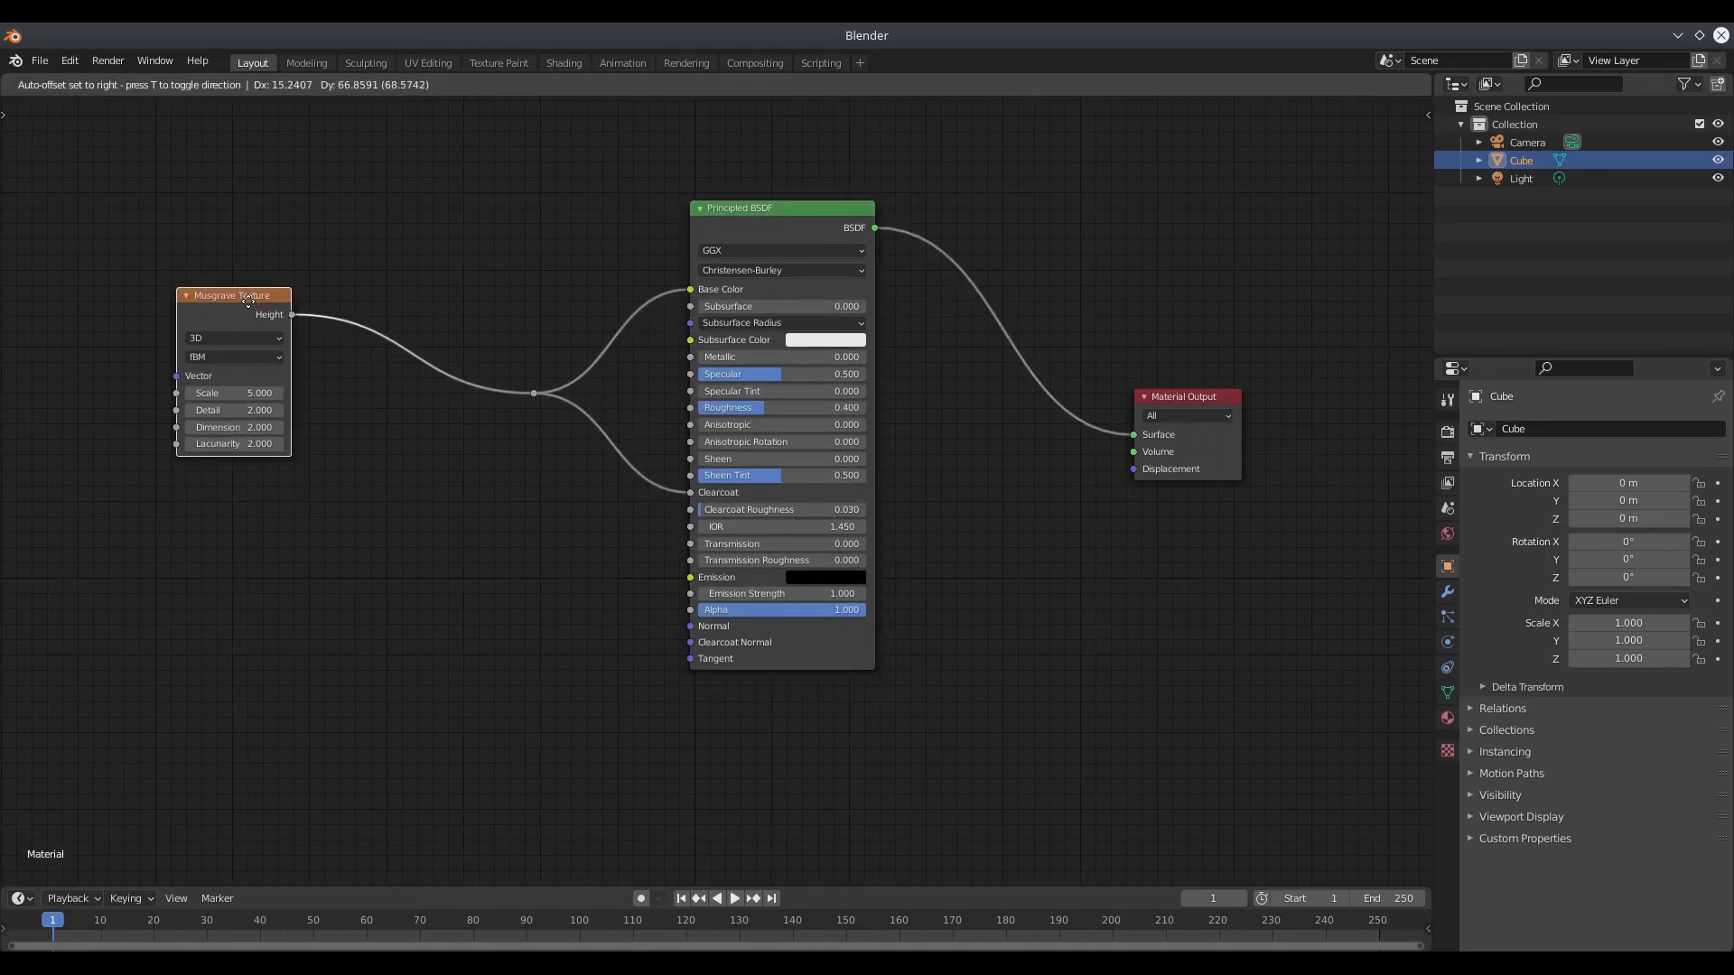